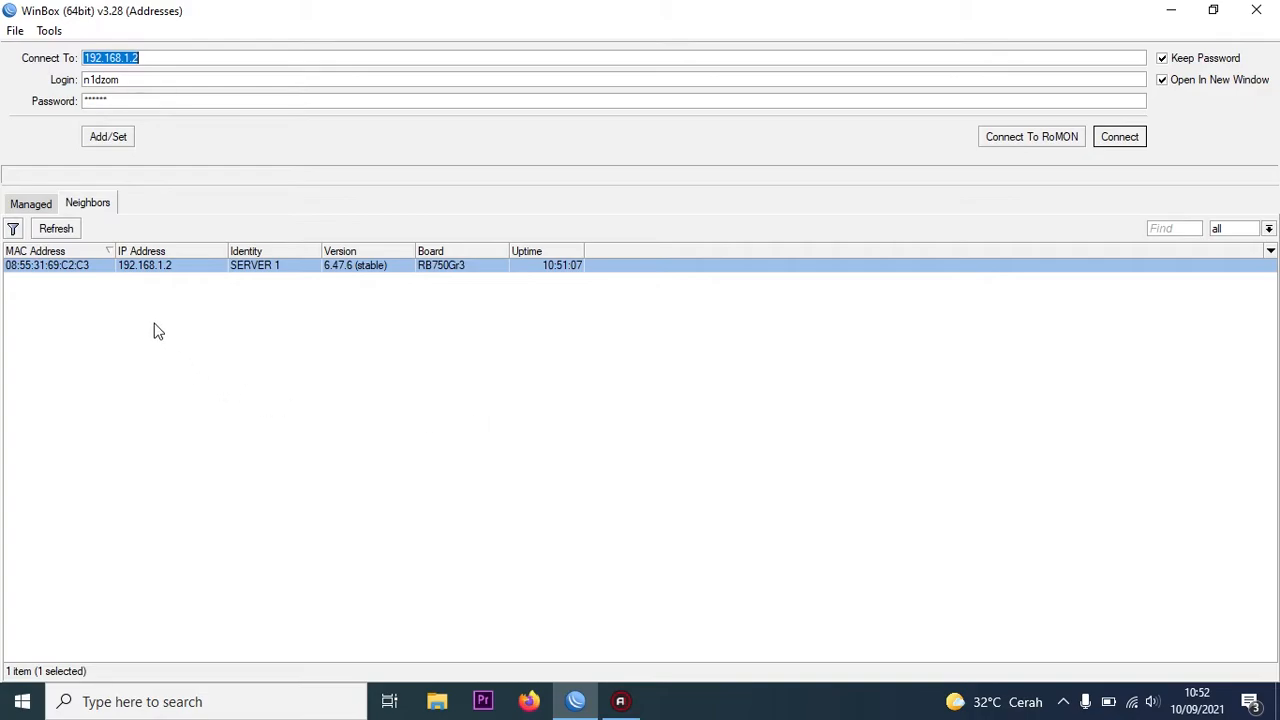
Step: Connect to the router at 192.168.1.2 and replace its open windows with the Queues list
click(1120, 136)
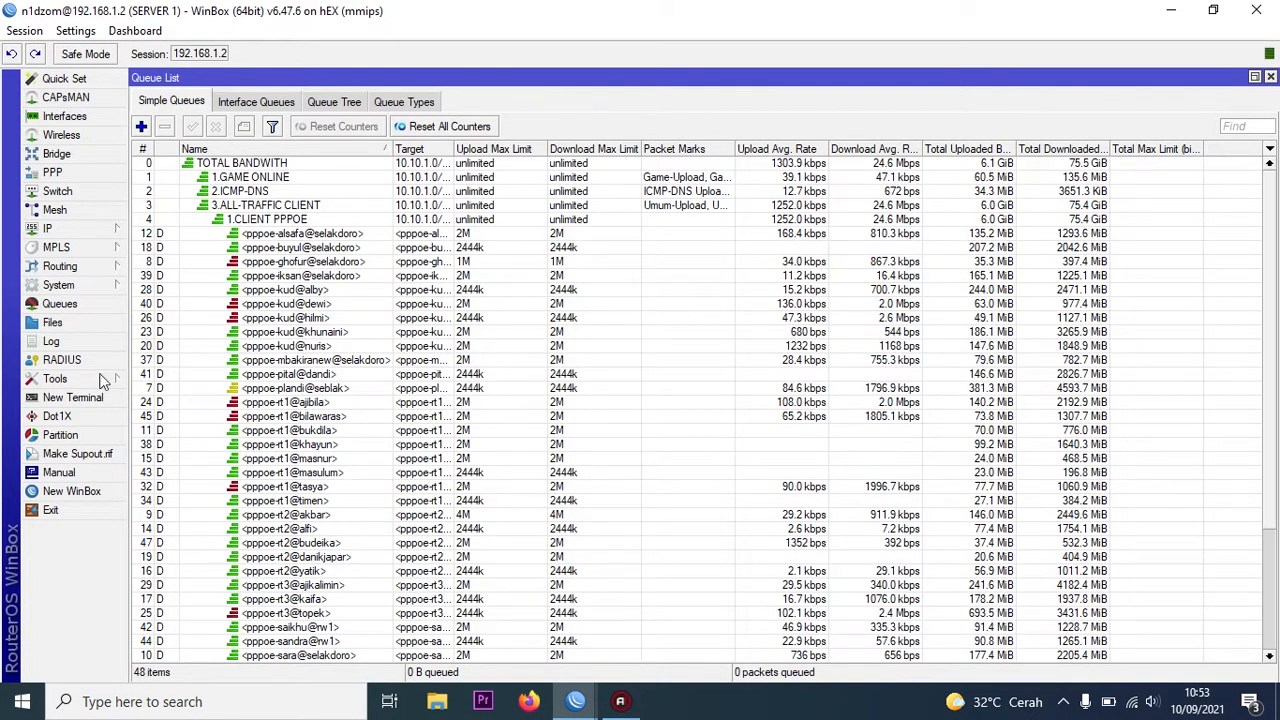
click(76, 118)
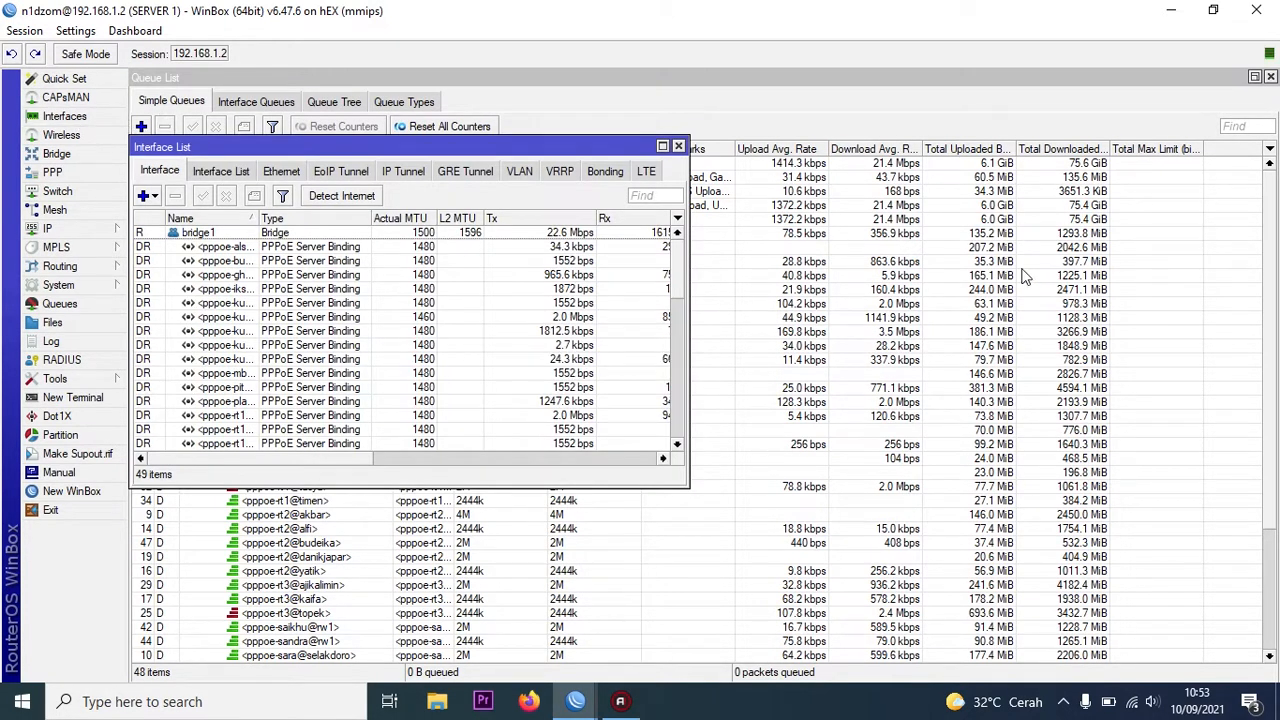
click(1272, 78)
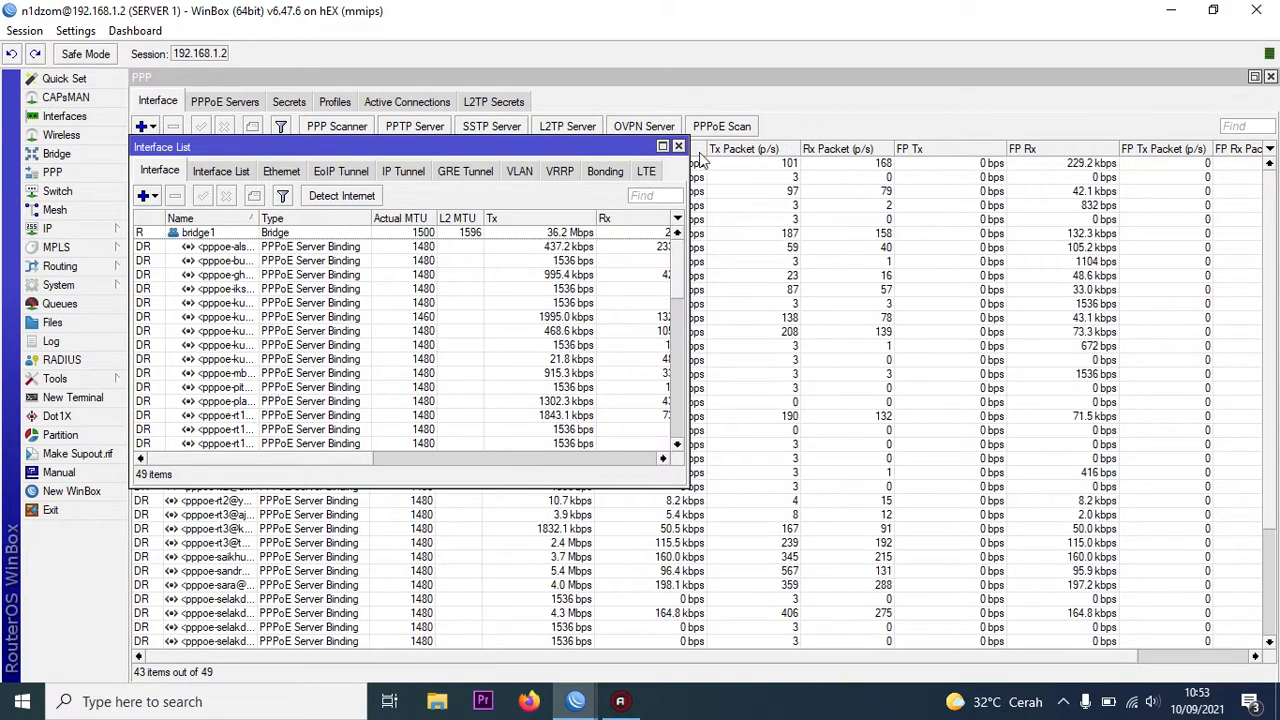
click(677, 147)
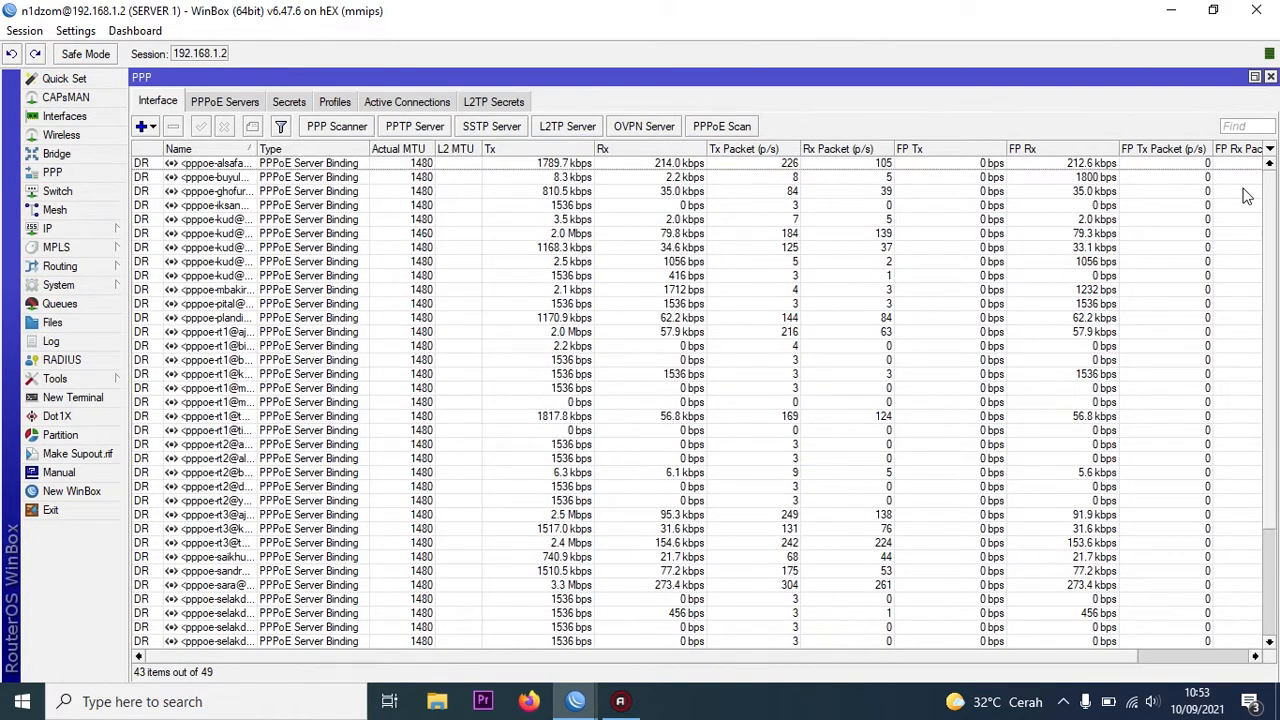
click(1270, 77)
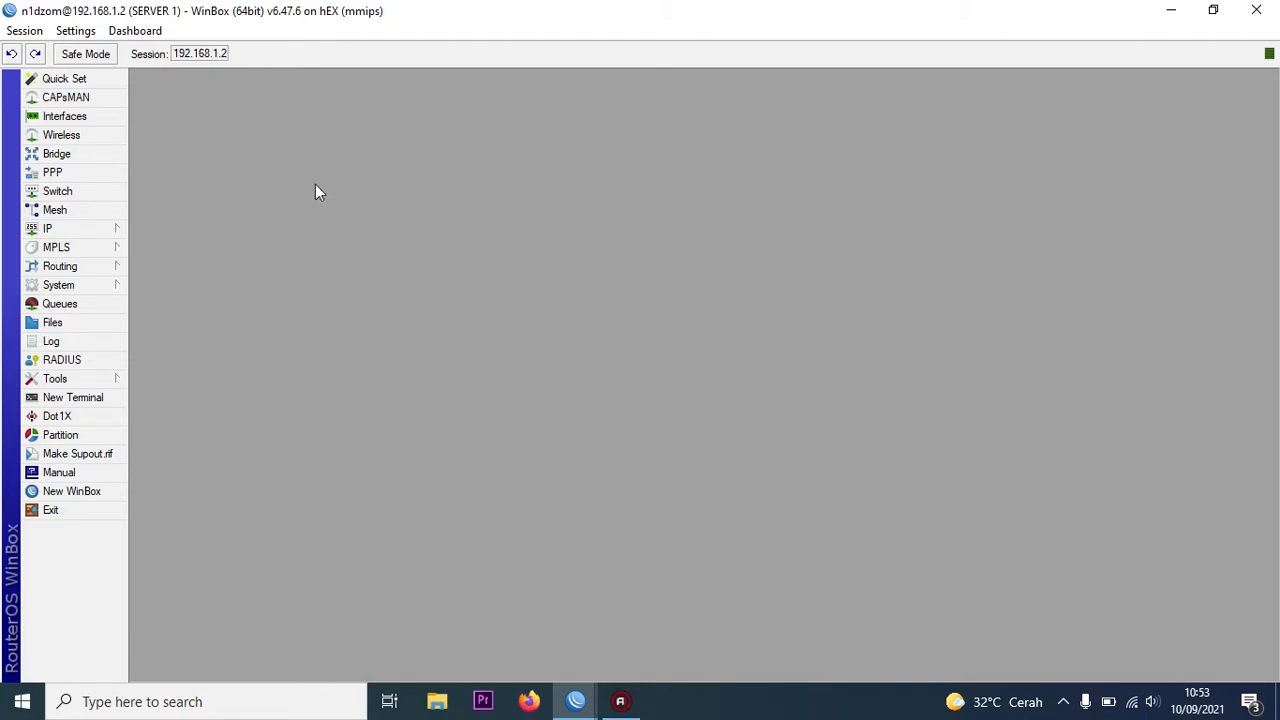
click(70, 307)
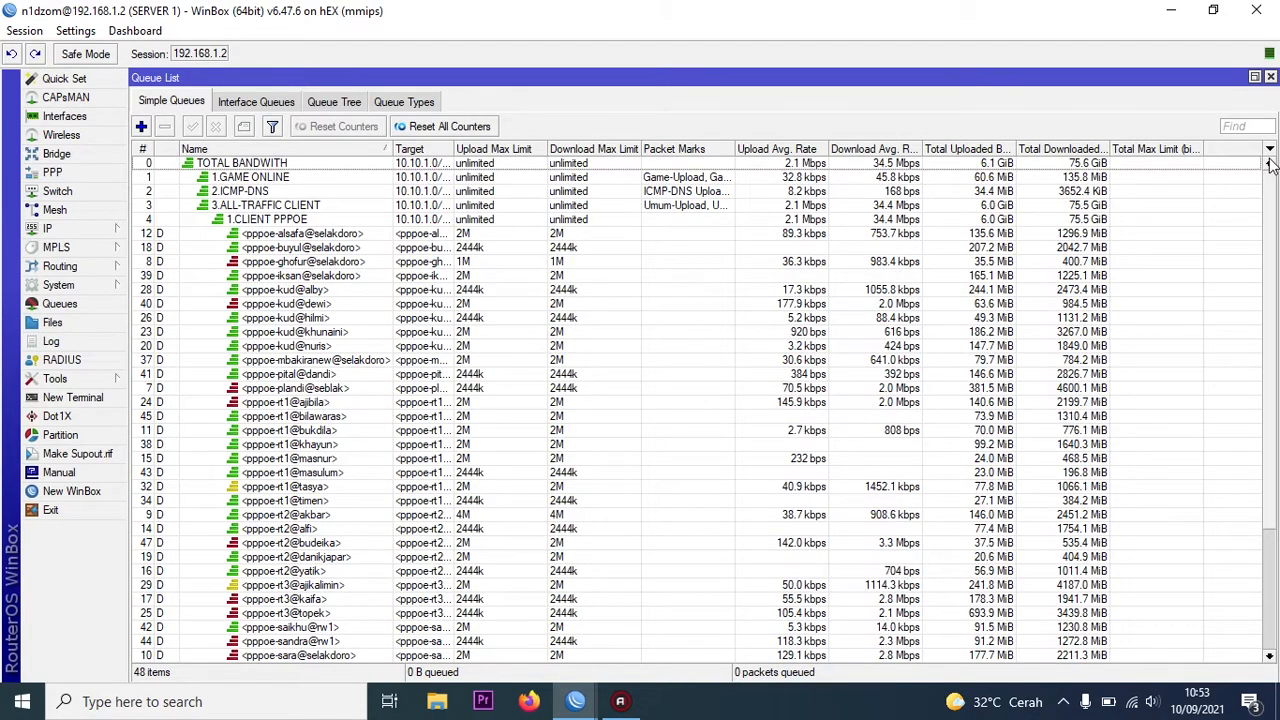
Step: Hide the Download Avg. Rate and Upload Avg. Rate columns in the simple queues list
click(1269, 150)
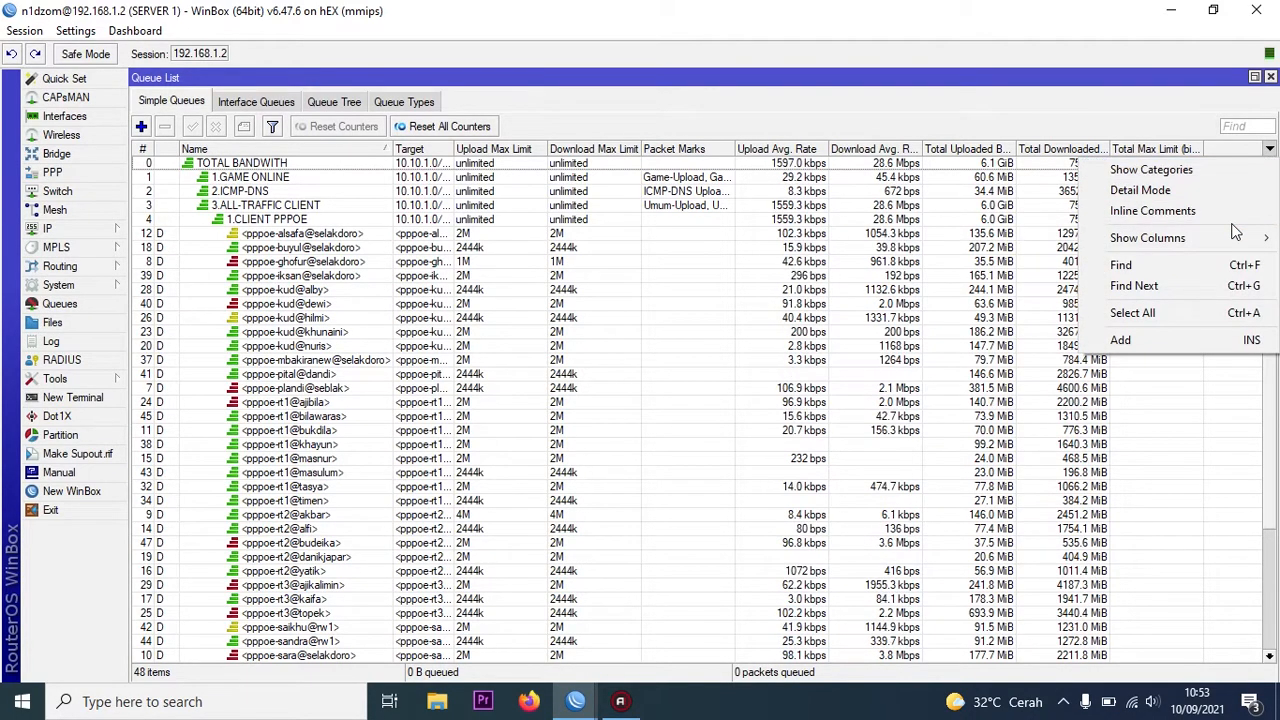
mouse_move(1205, 240)
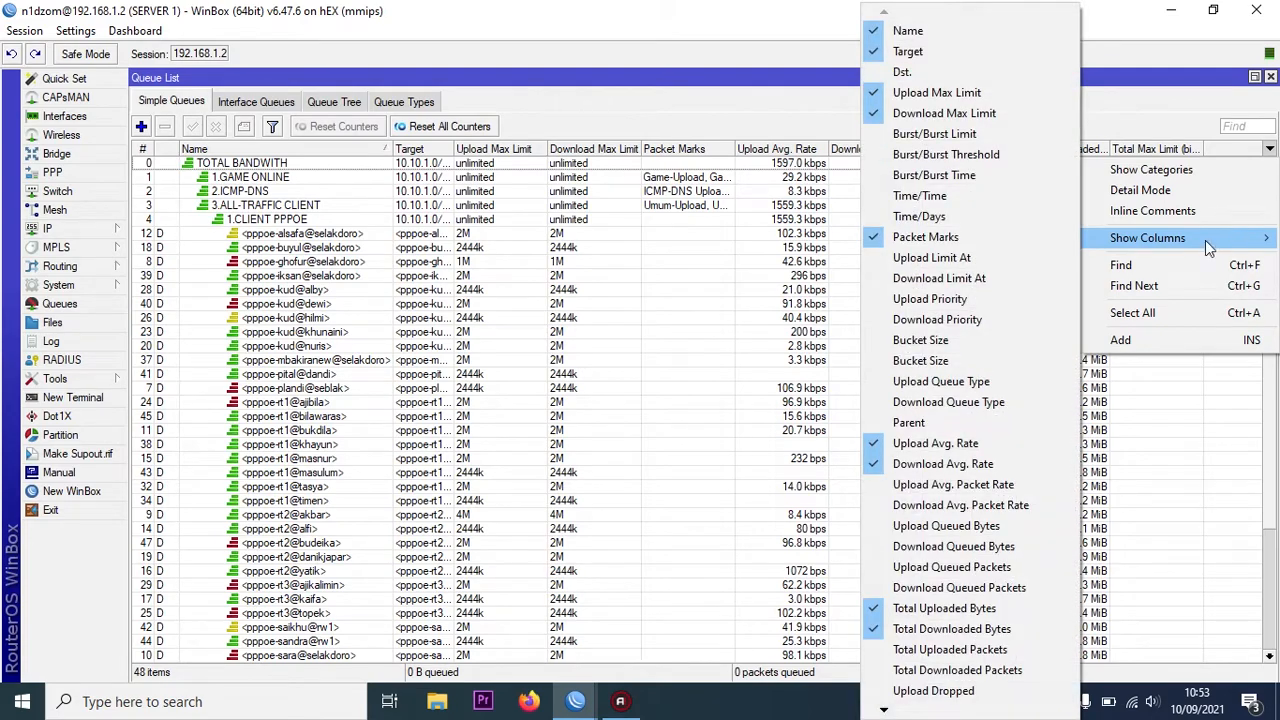
click(1007, 471)
click(1269, 150)
mouse_move(1200, 250)
click(935, 443)
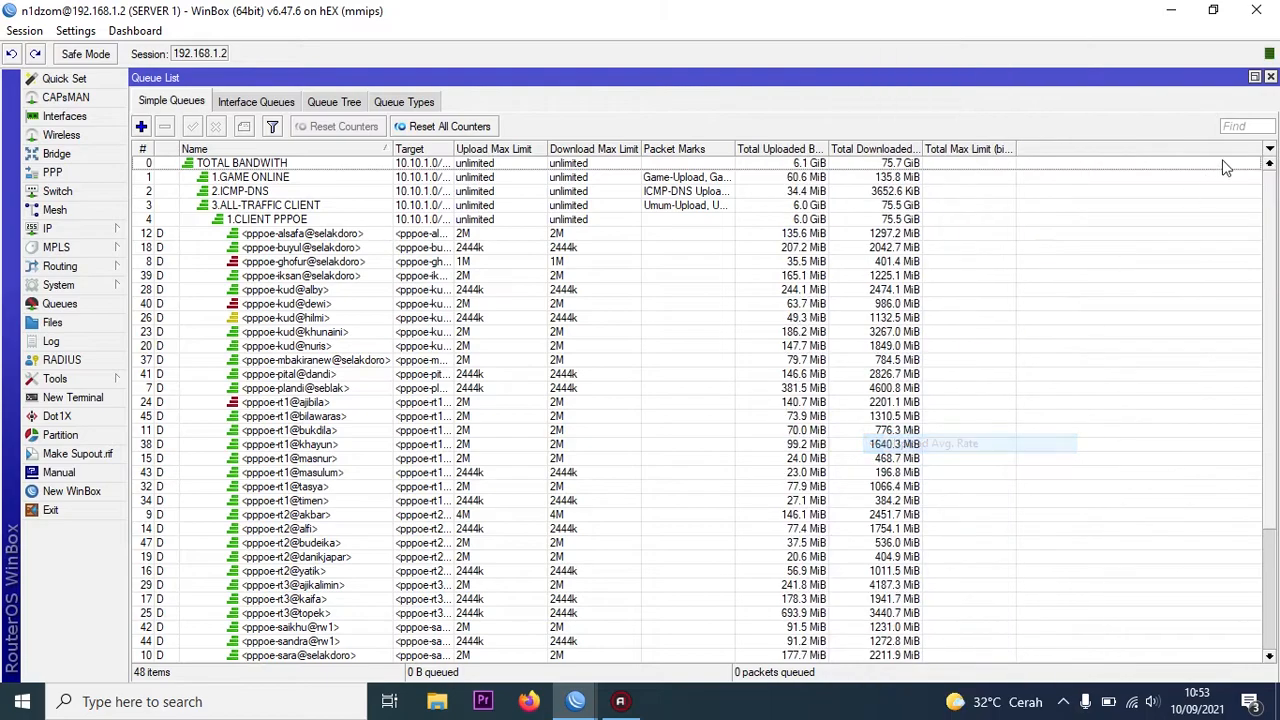
Step: Hide the Total Uploaded Bytes and Total Downloaded Bytes columns in the simple queues list
click(1269, 150)
mouse_move(1205, 238)
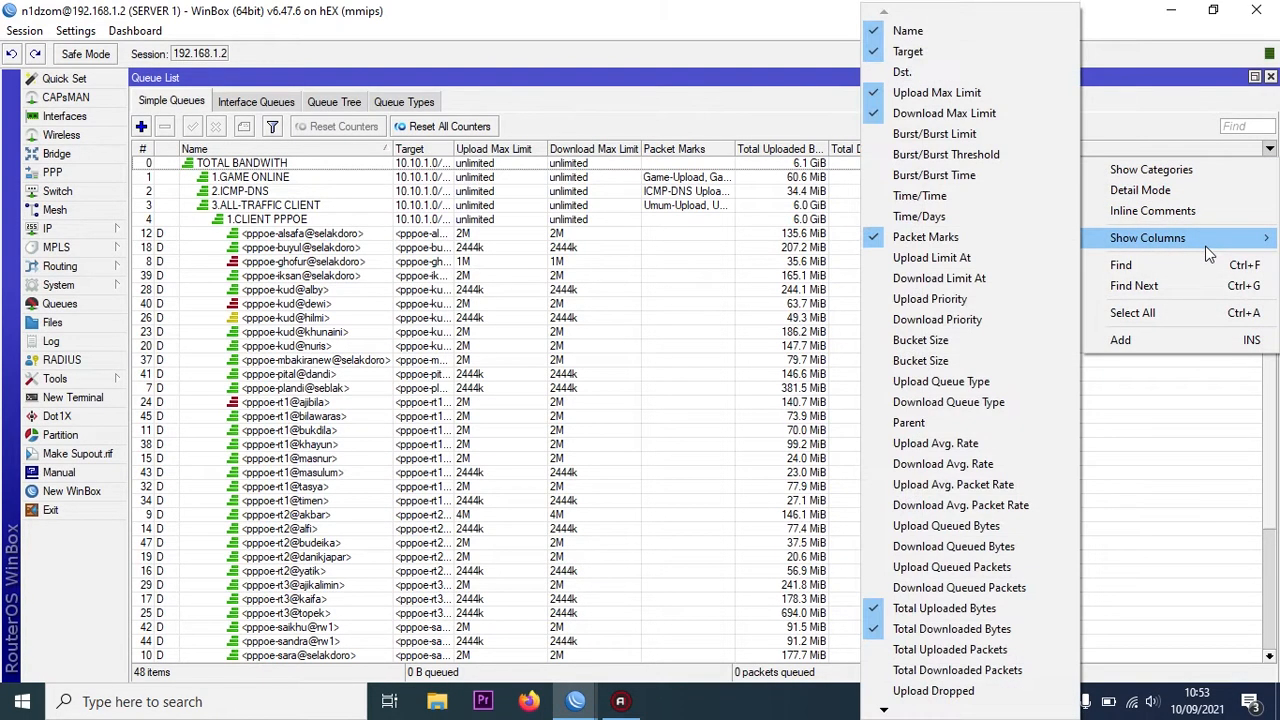
click(987, 608)
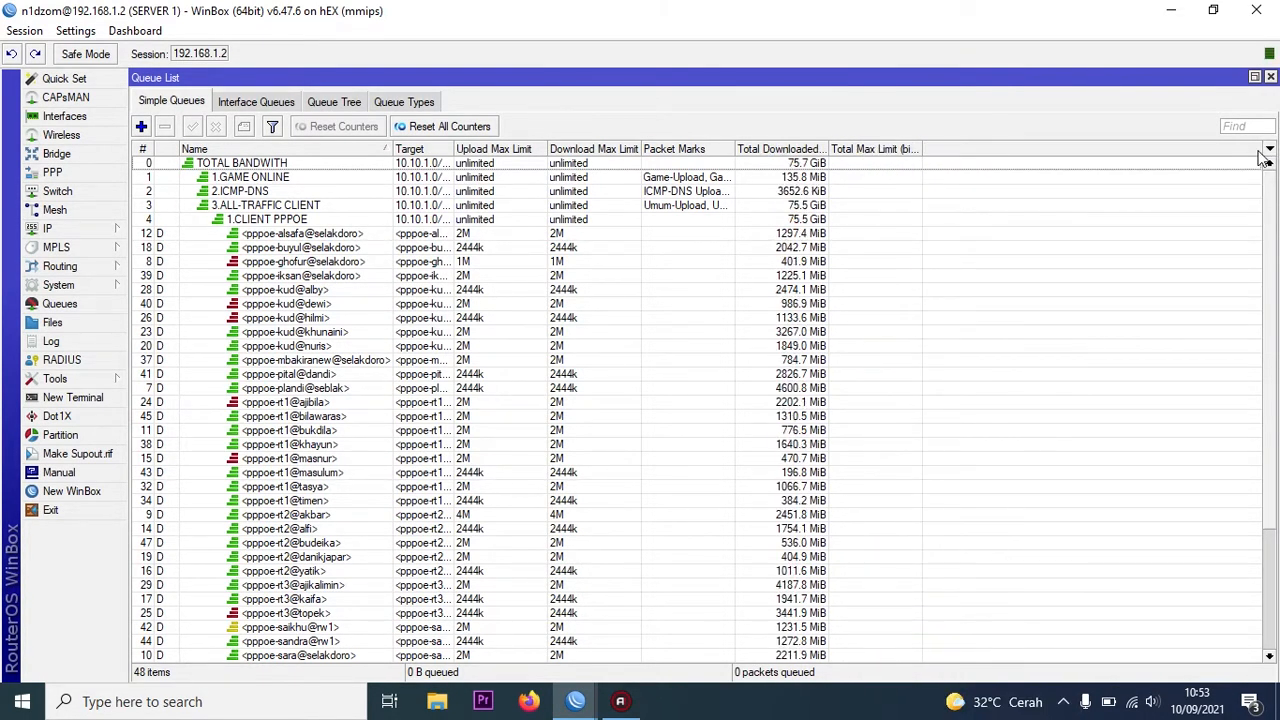
click(1269, 150)
mouse_move(1190, 240)
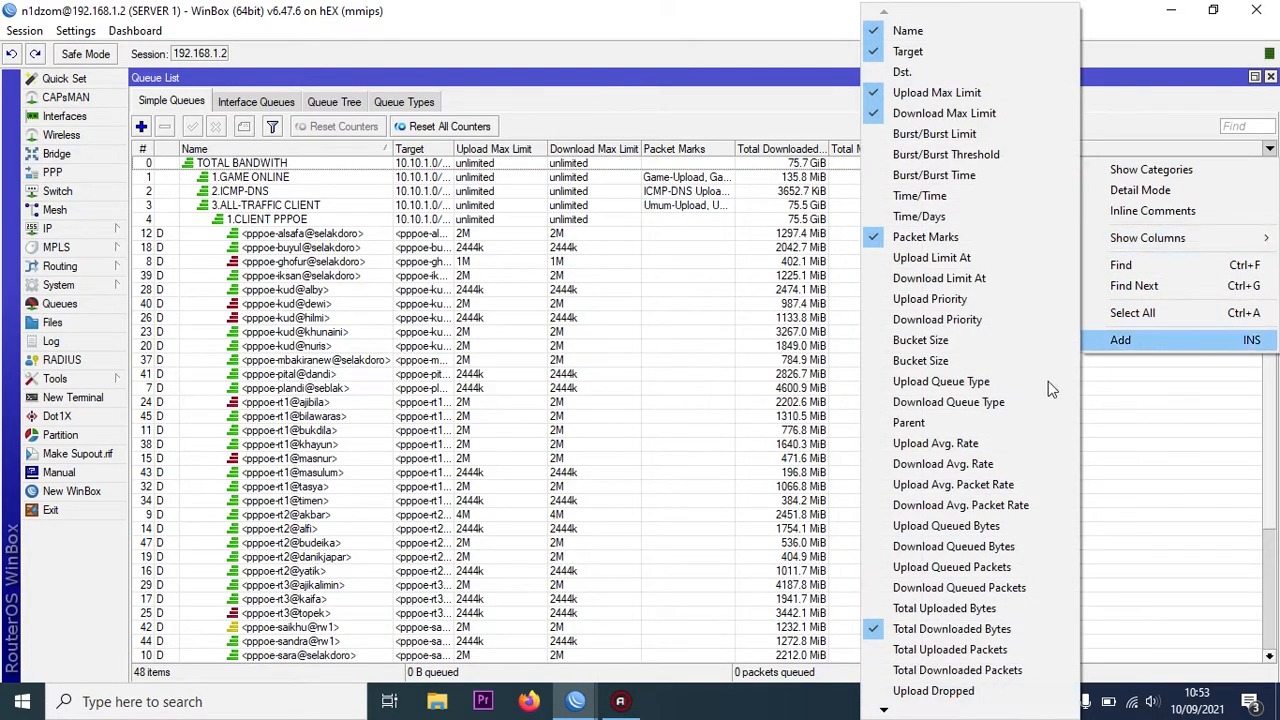
click(940, 628)
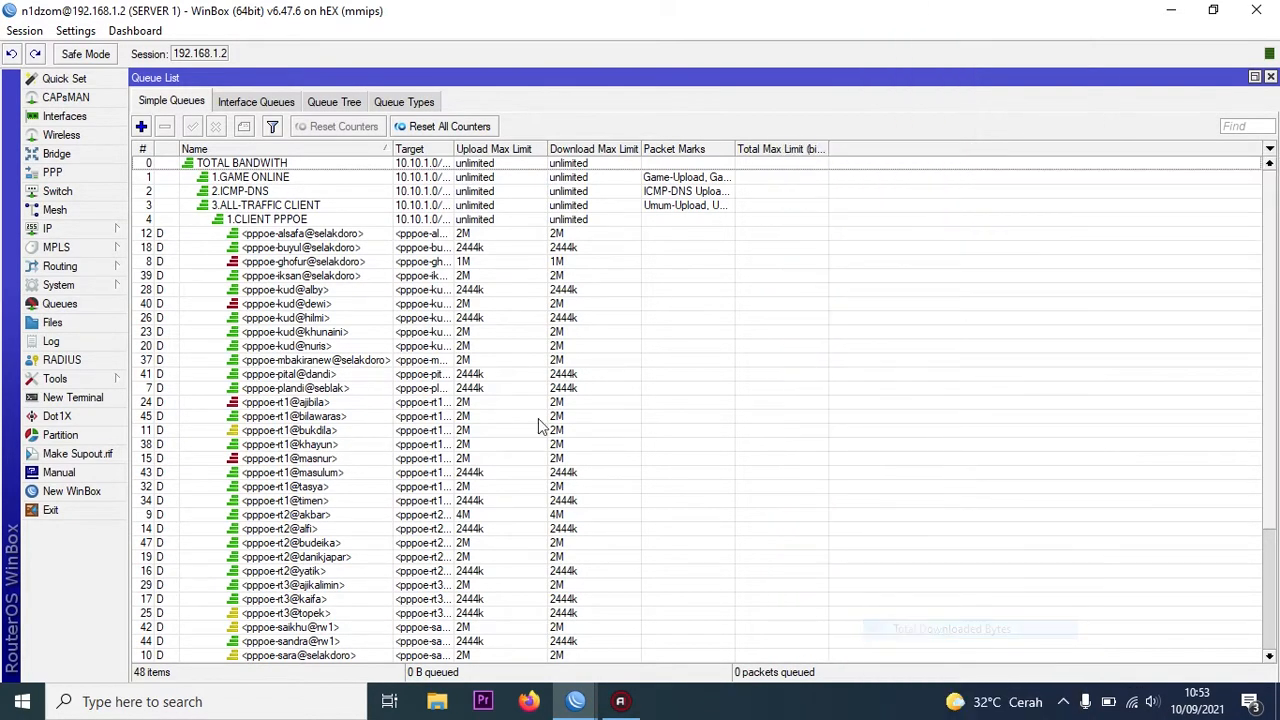
Step: Compare the queues in number order with their nested order, and review the client queues under 1.CLIENT PPPOE
click(146, 148)
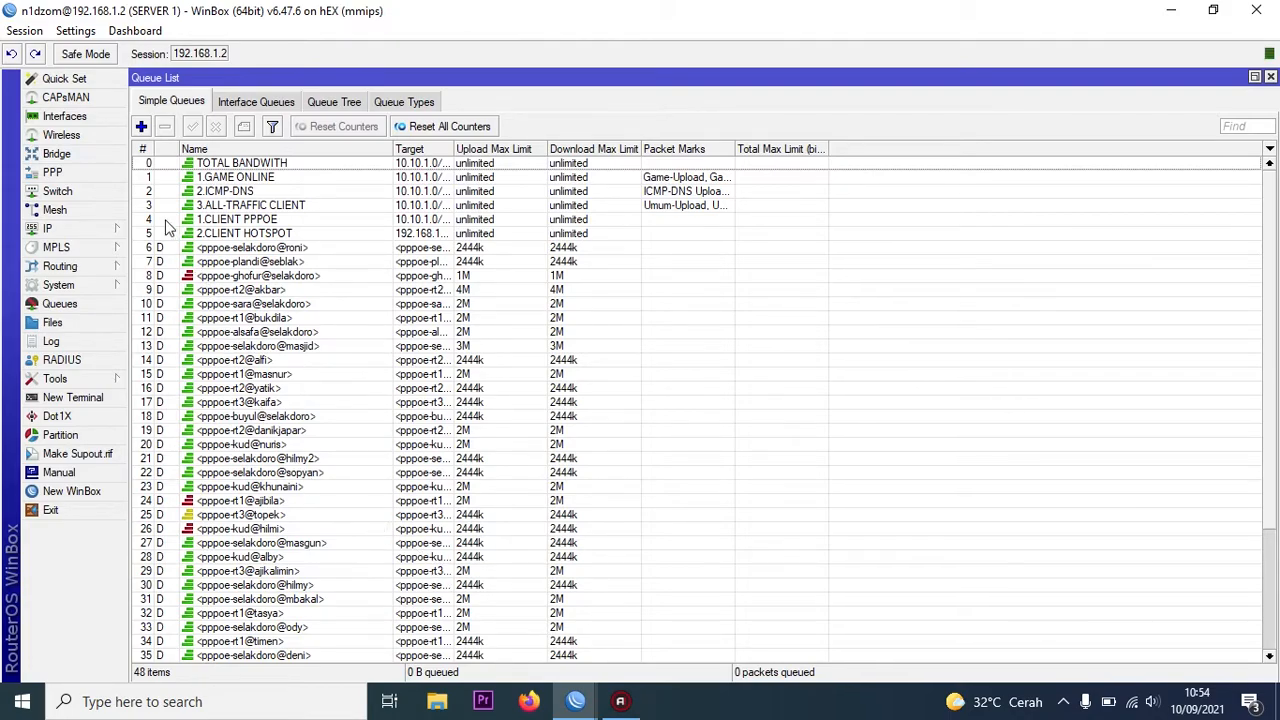
click(142, 149)
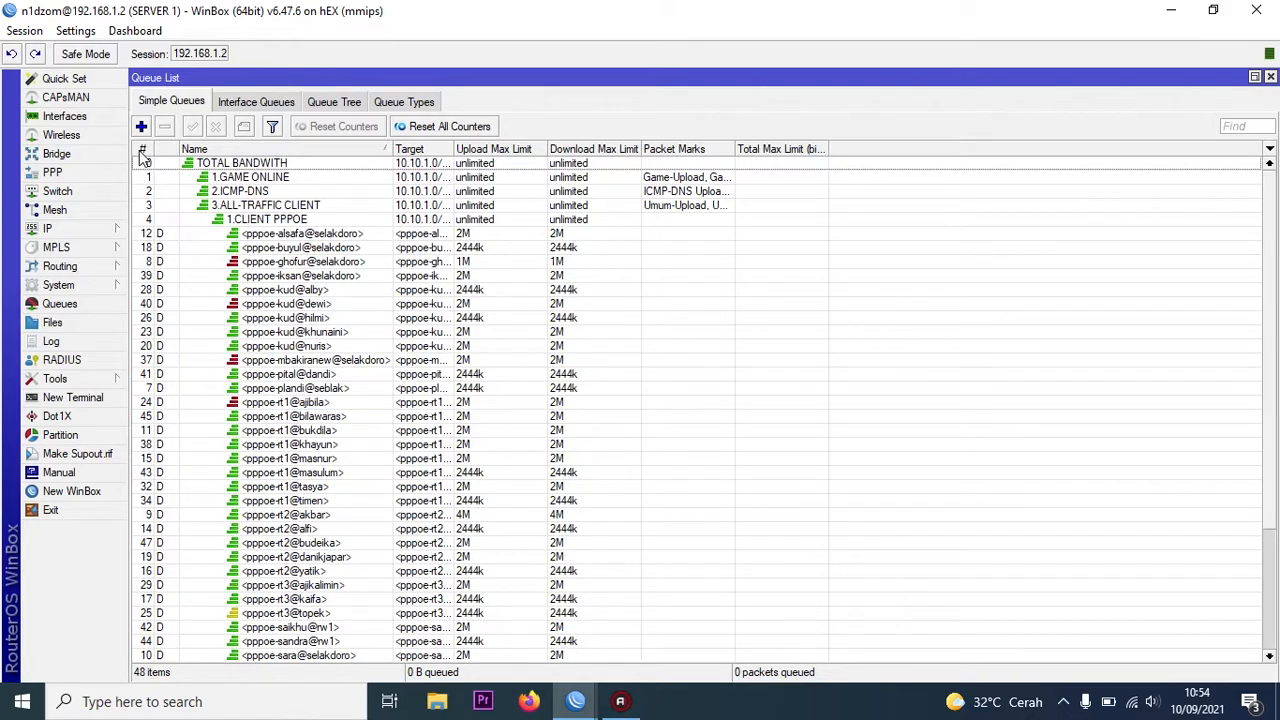
click(271, 234)
click(252, 220)
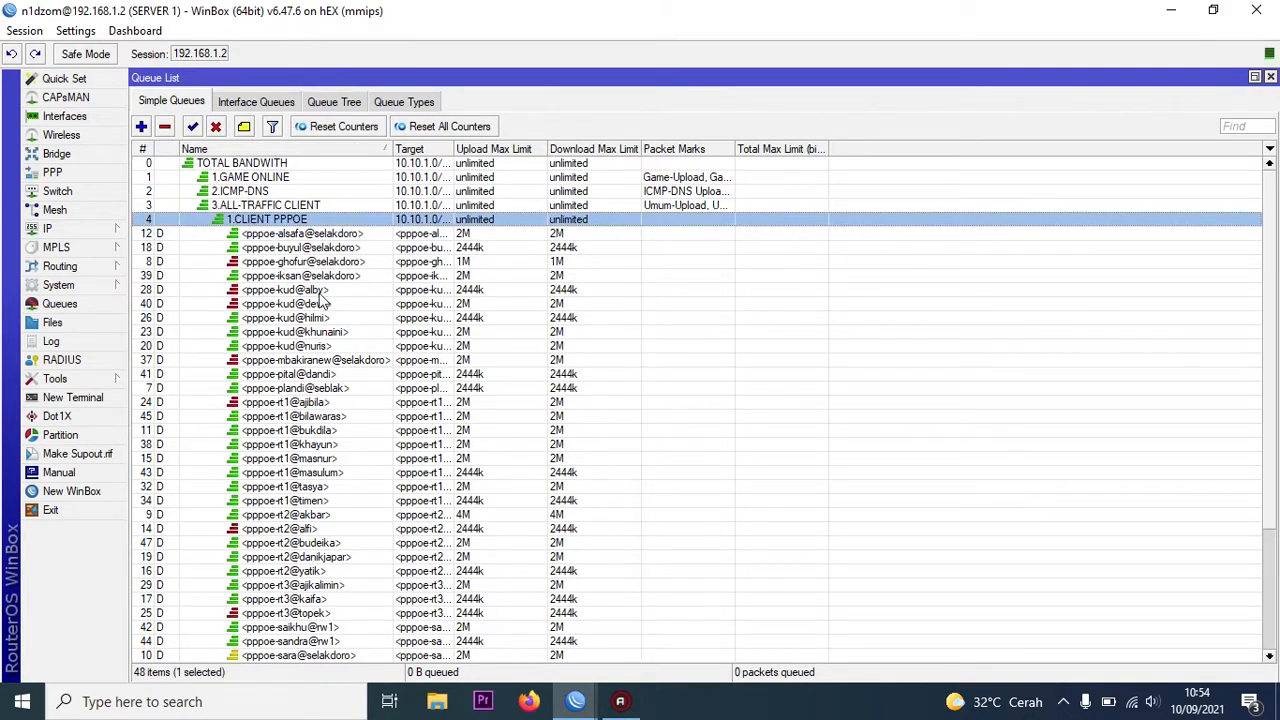
scroll(290, 478, down, 4)
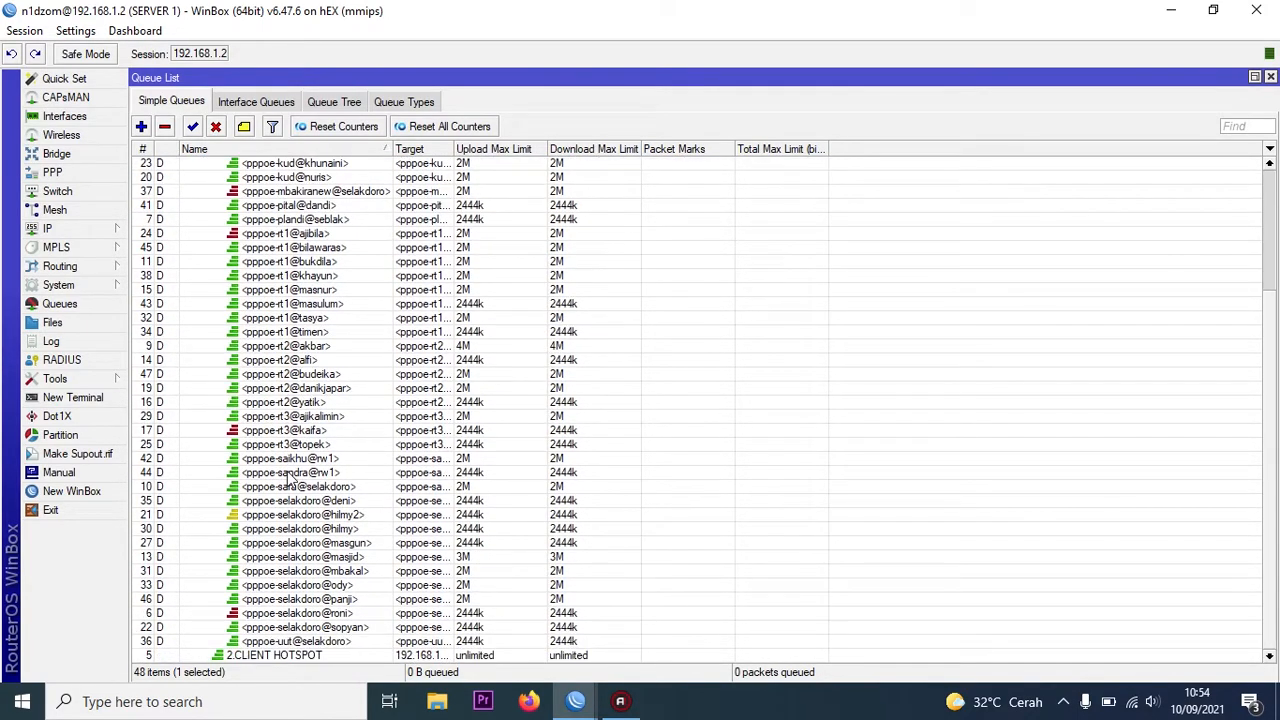
scroll(290, 478, up, 4)
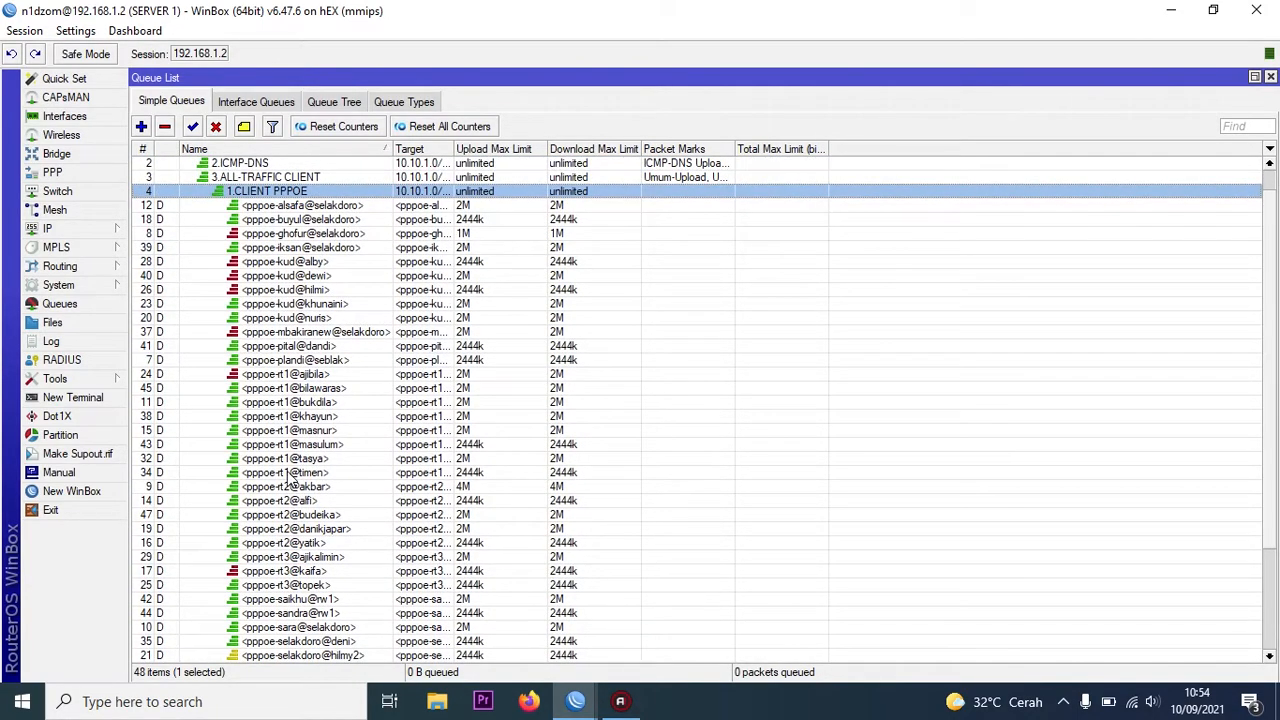
scroll(290, 478, up, 1)
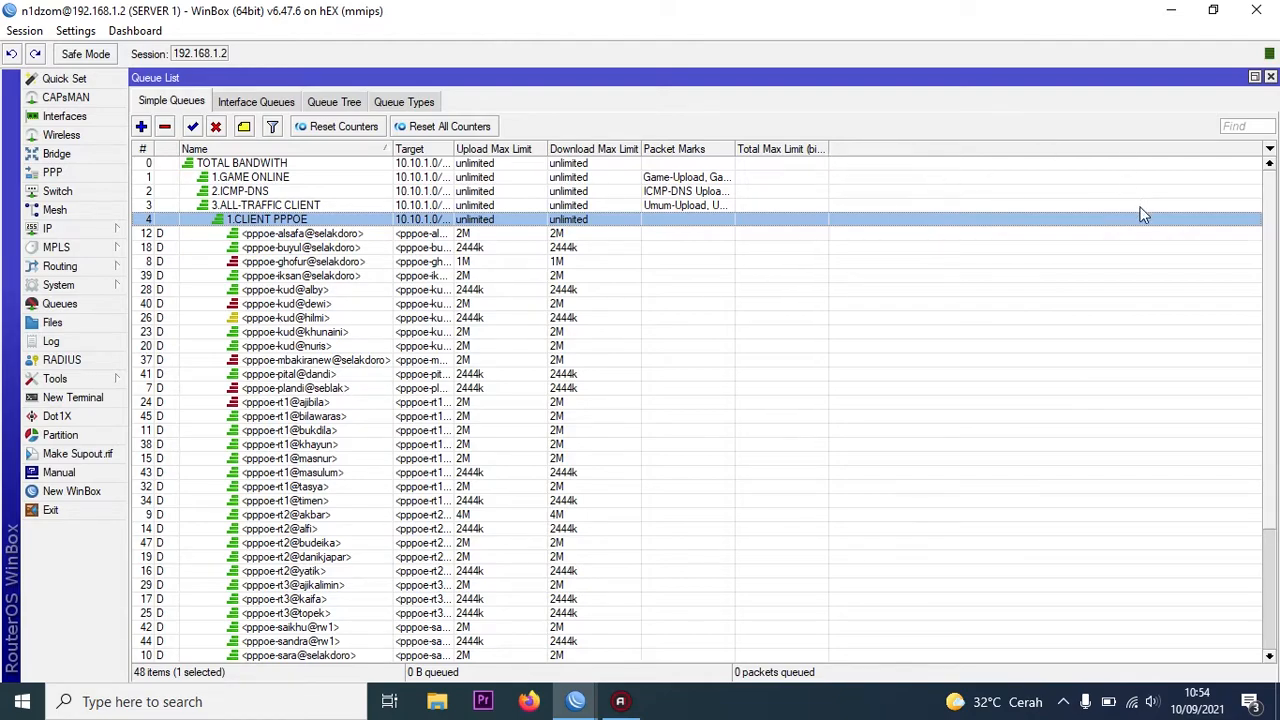
Step: Show the Total Downloaded Bytes and Total Uploaded Bytes columns in the simple queues list
click(1270, 150)
mouse_move(1200, 240)
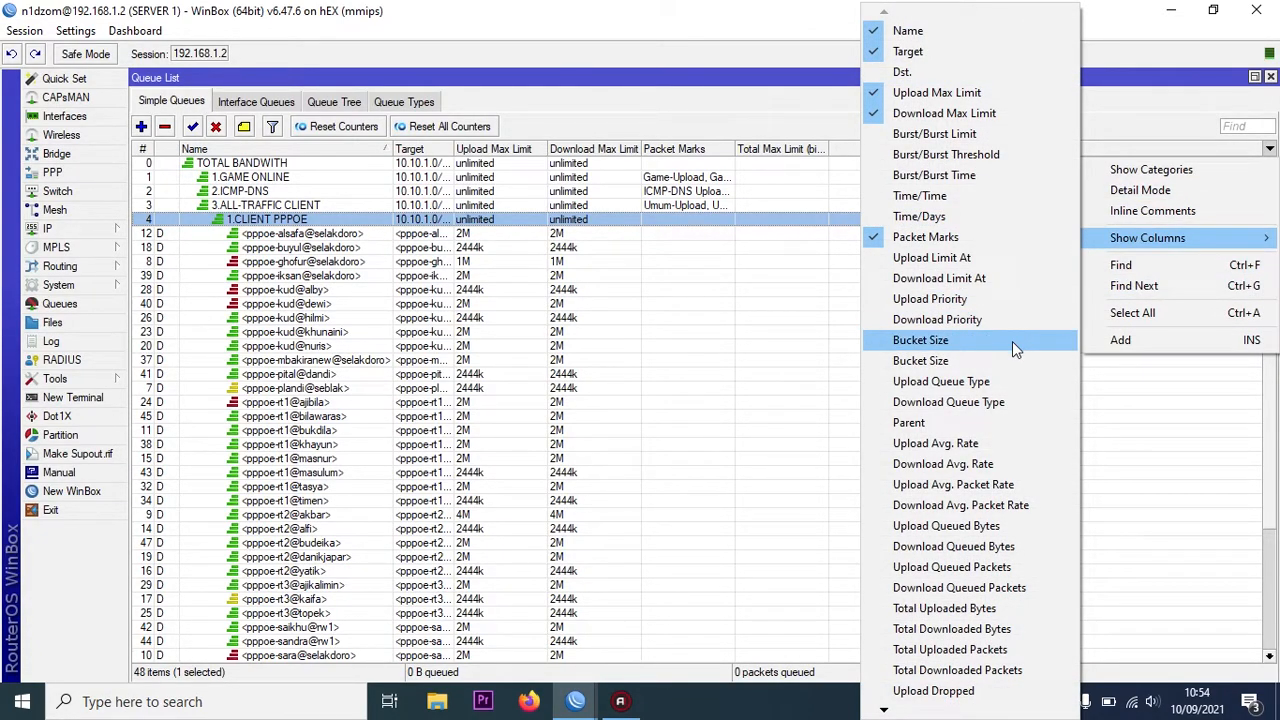
click(967, 630)
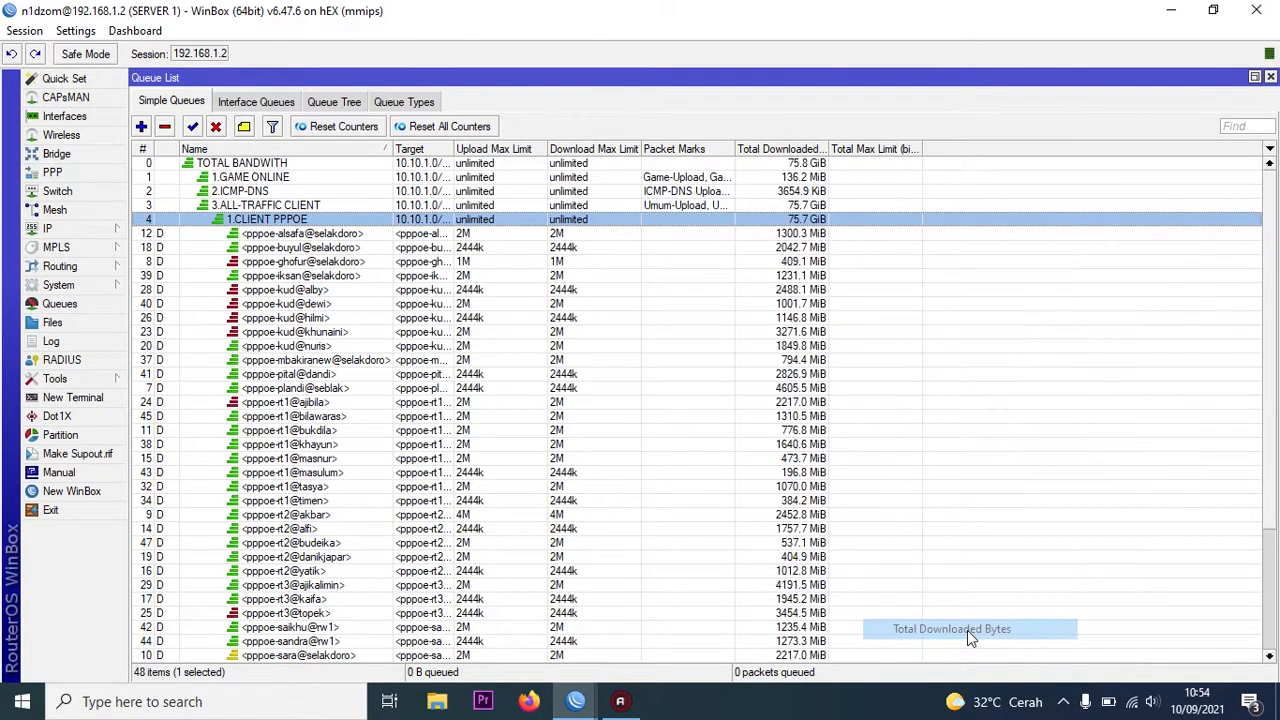
click(1268, 150)
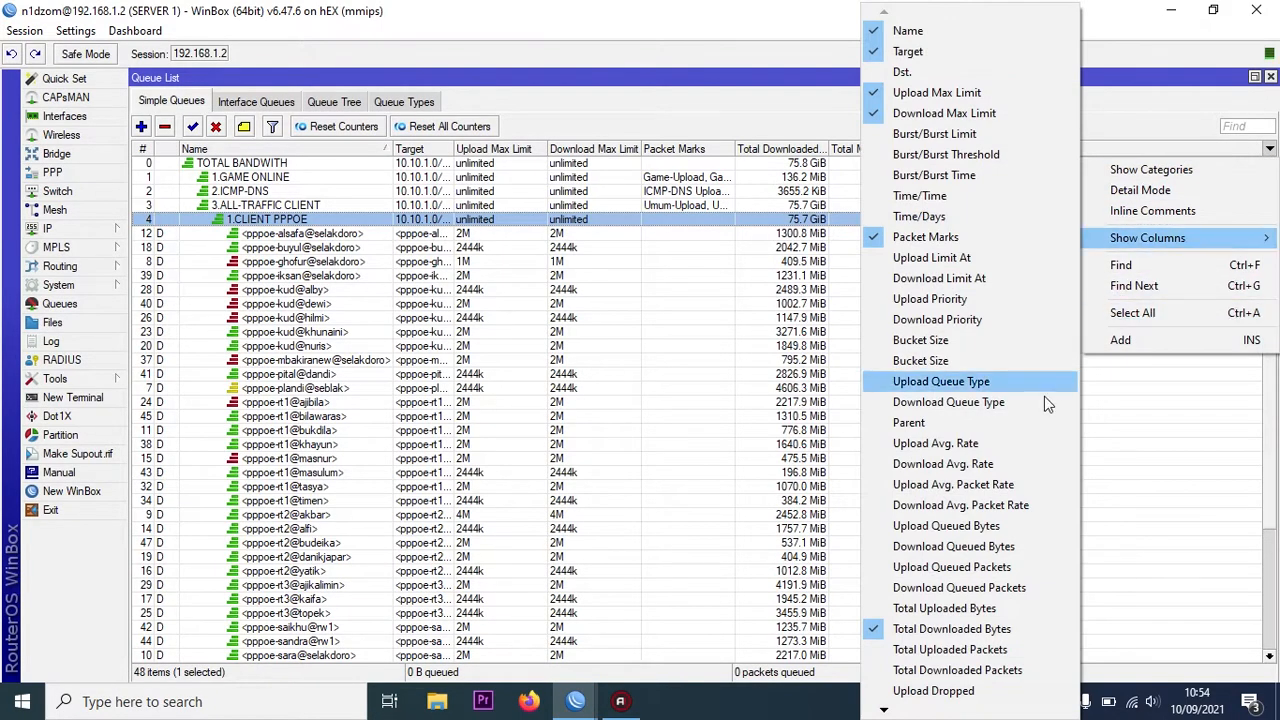
click(997, 608)
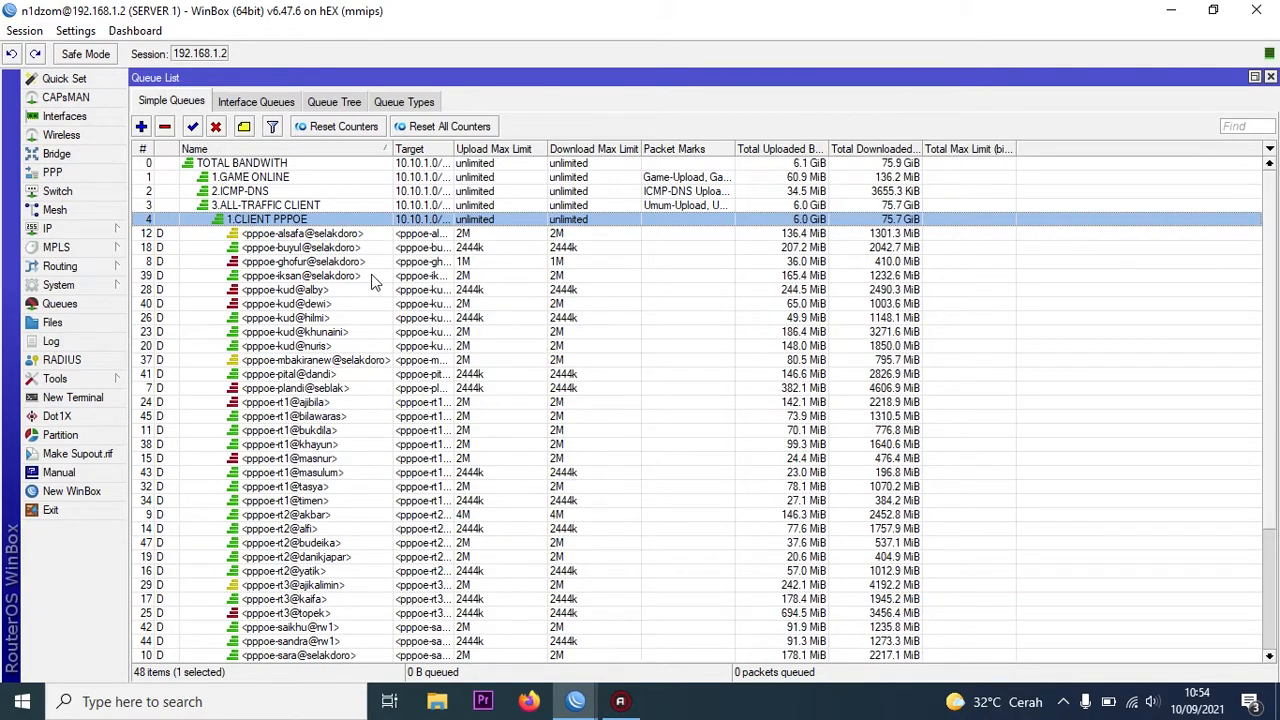
Step: Show the Upload Avg. Rate and Download Avg. Rate columns in the simple queues list
click(569, 164)
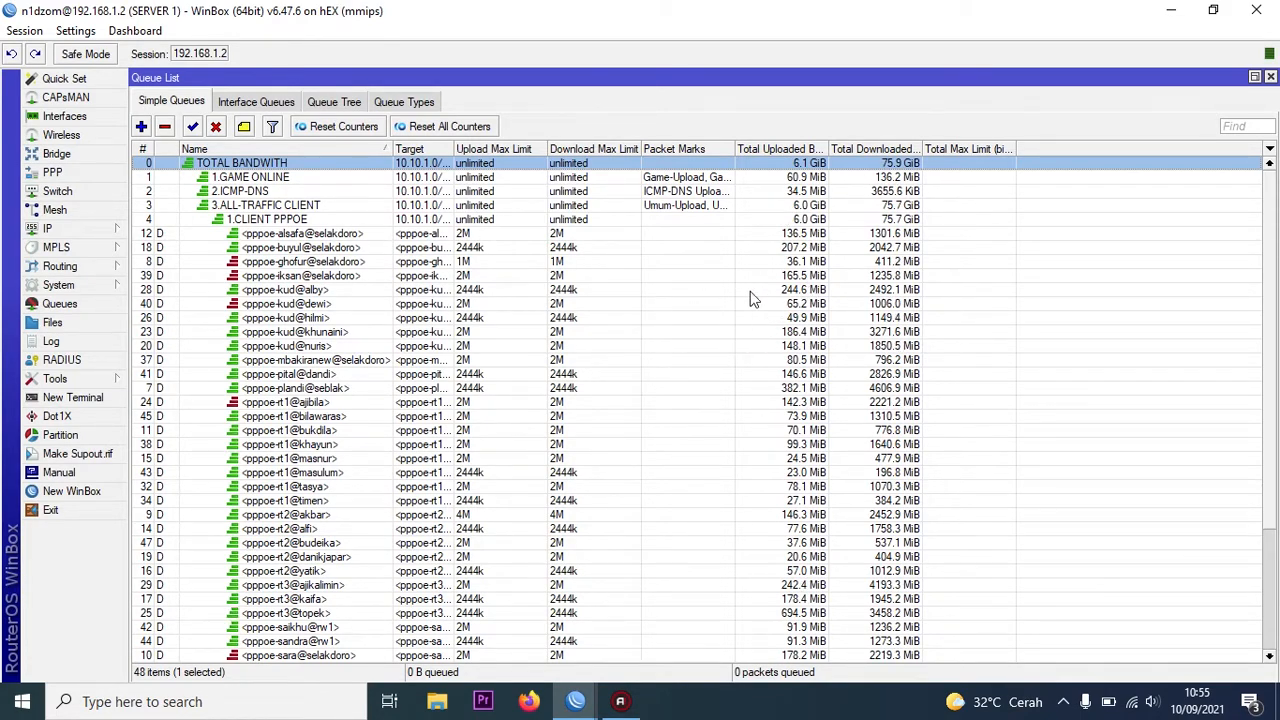
click(1270, 148)
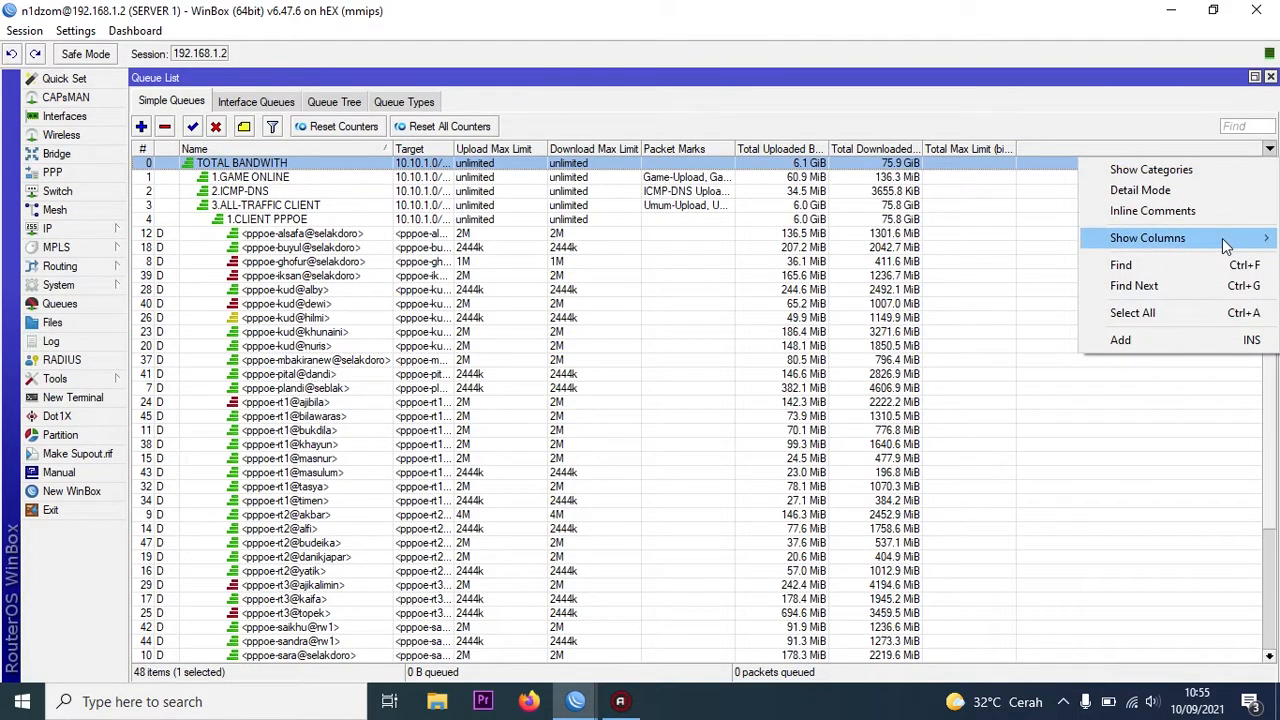
mouse_move(1180, 238)
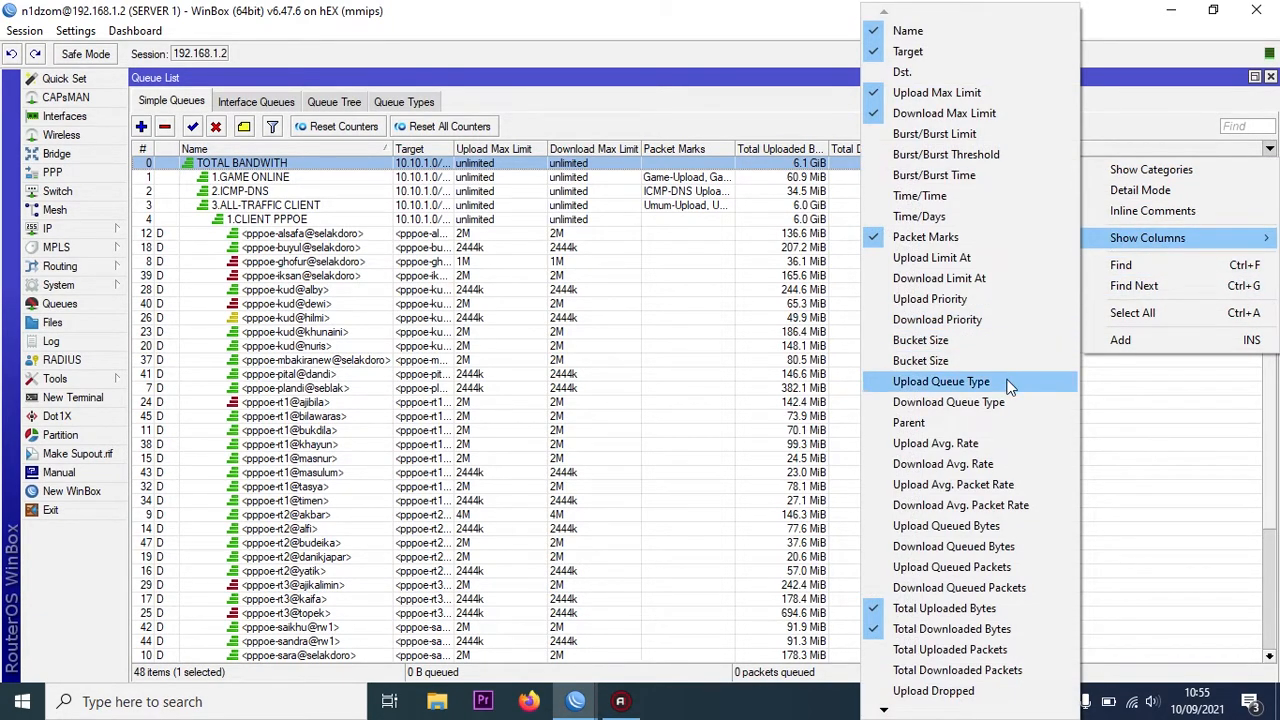
click(995, 453)
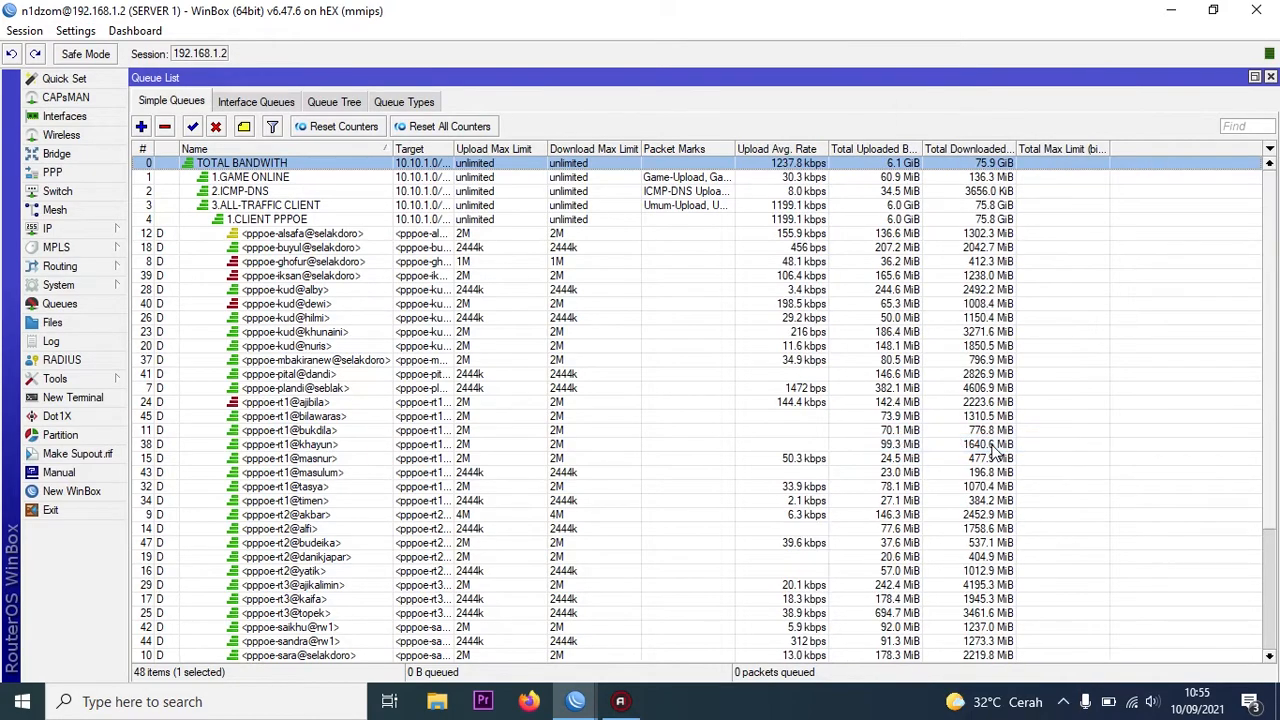
click(1266, 149)
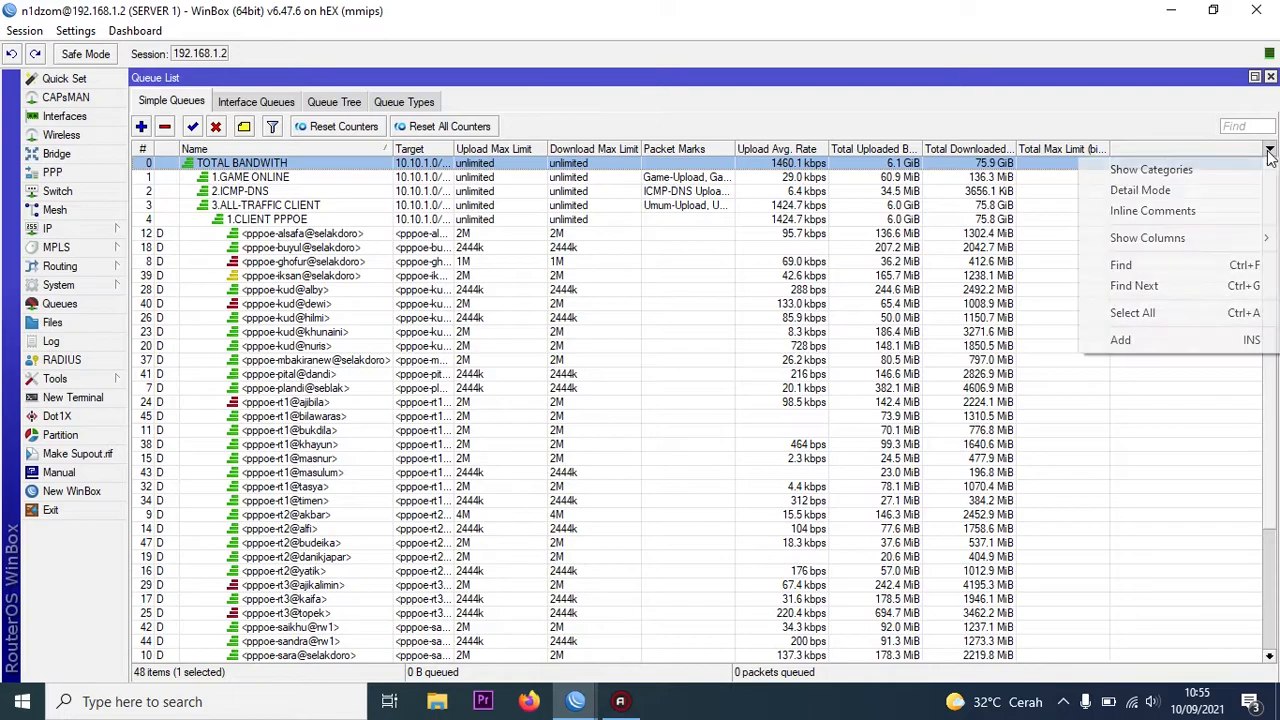
mouse_move(1222, 245)
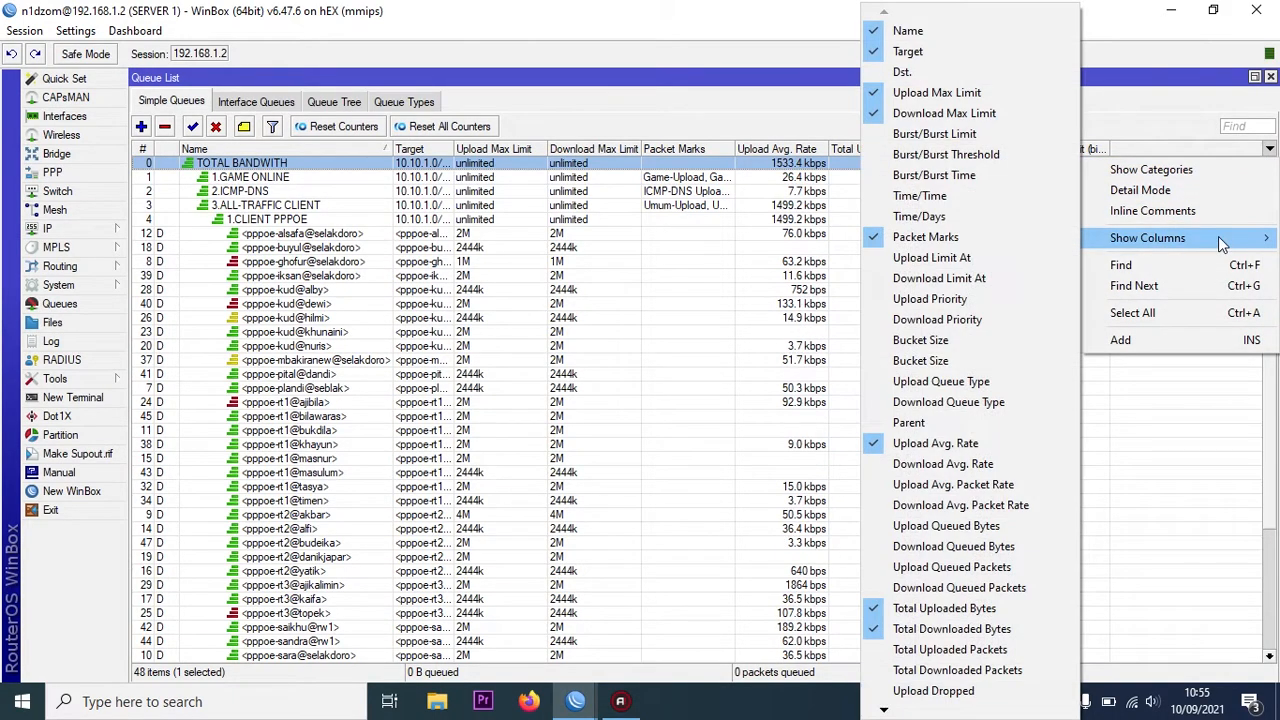
click(996, 466)
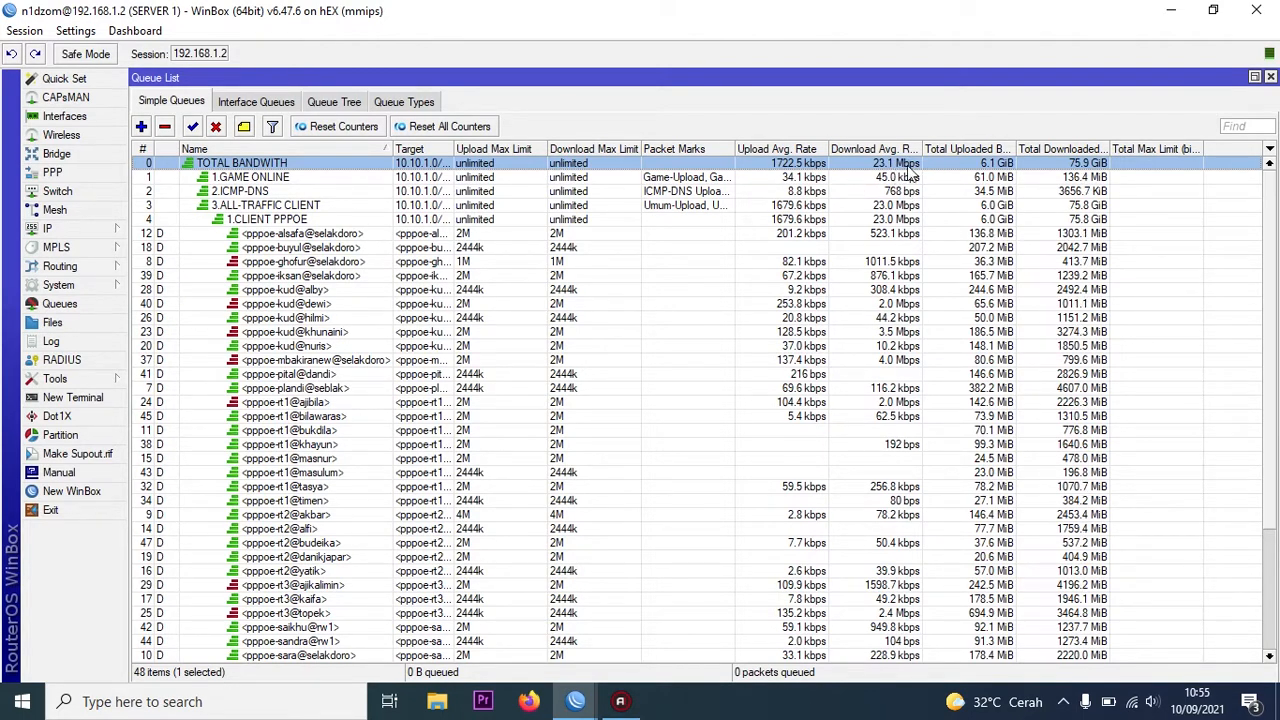
Step: Rank the queues by total uploaded bytes from highest to lowest, and return the list to name order
click(988, 149)
click(990, 149)
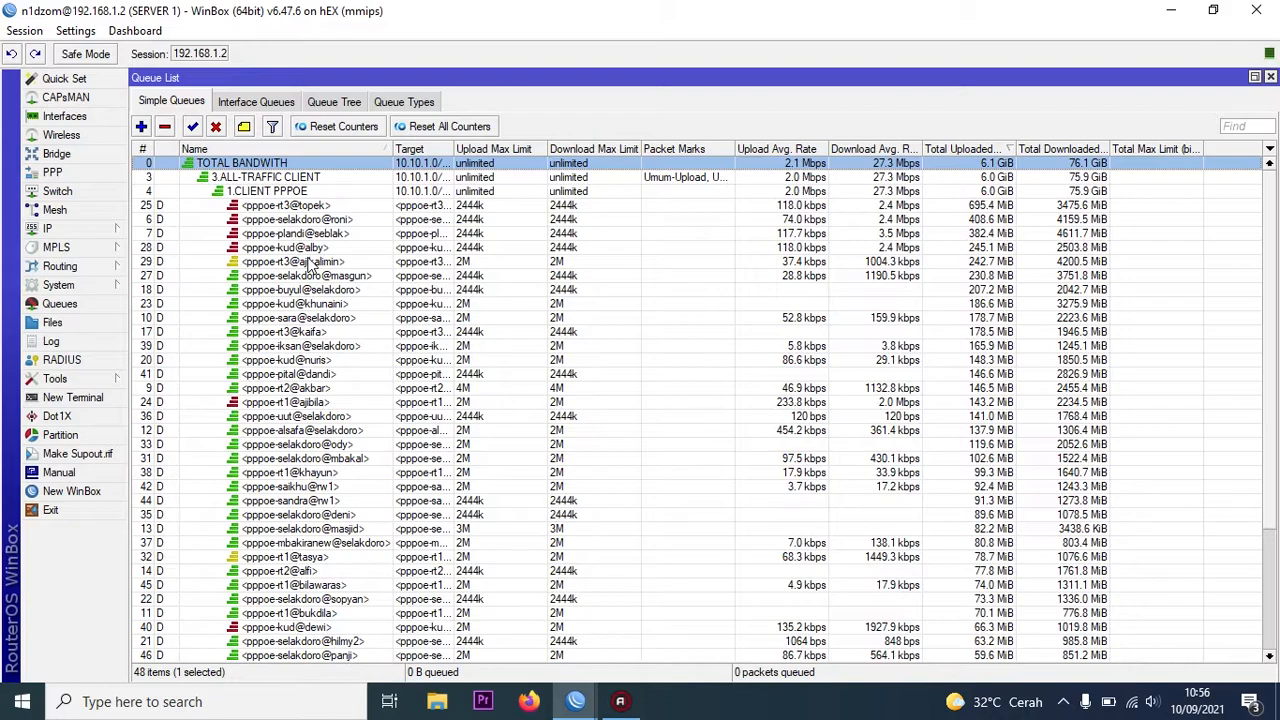
click(388, 150)
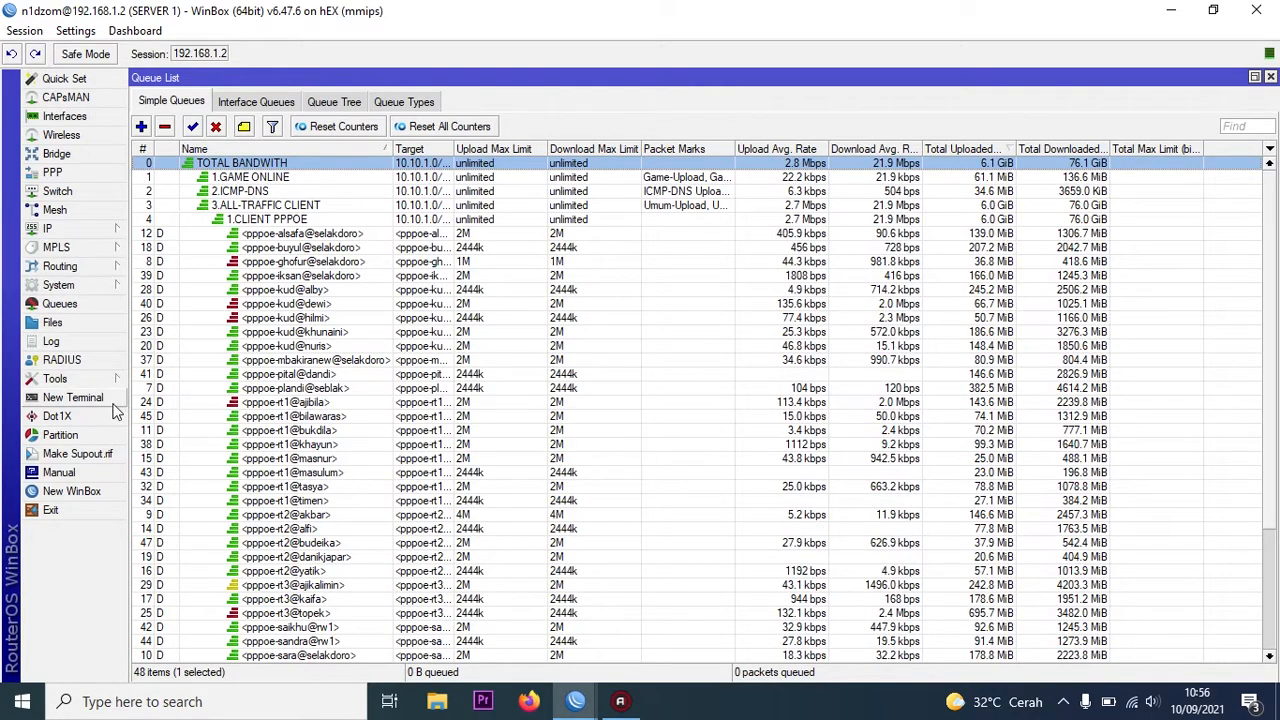
Step: Open the existing "schedule reboot" entry in the system Scheduler to examine its settings
click(90, 285)
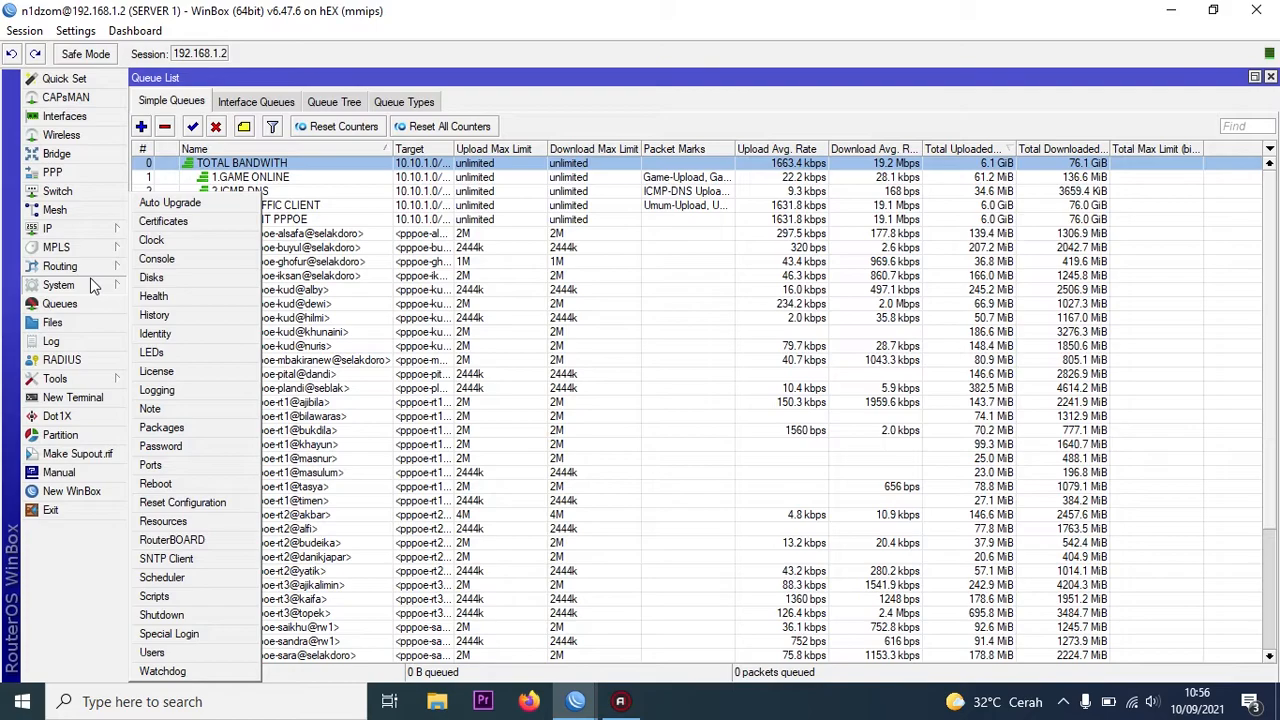
click(212, 568)
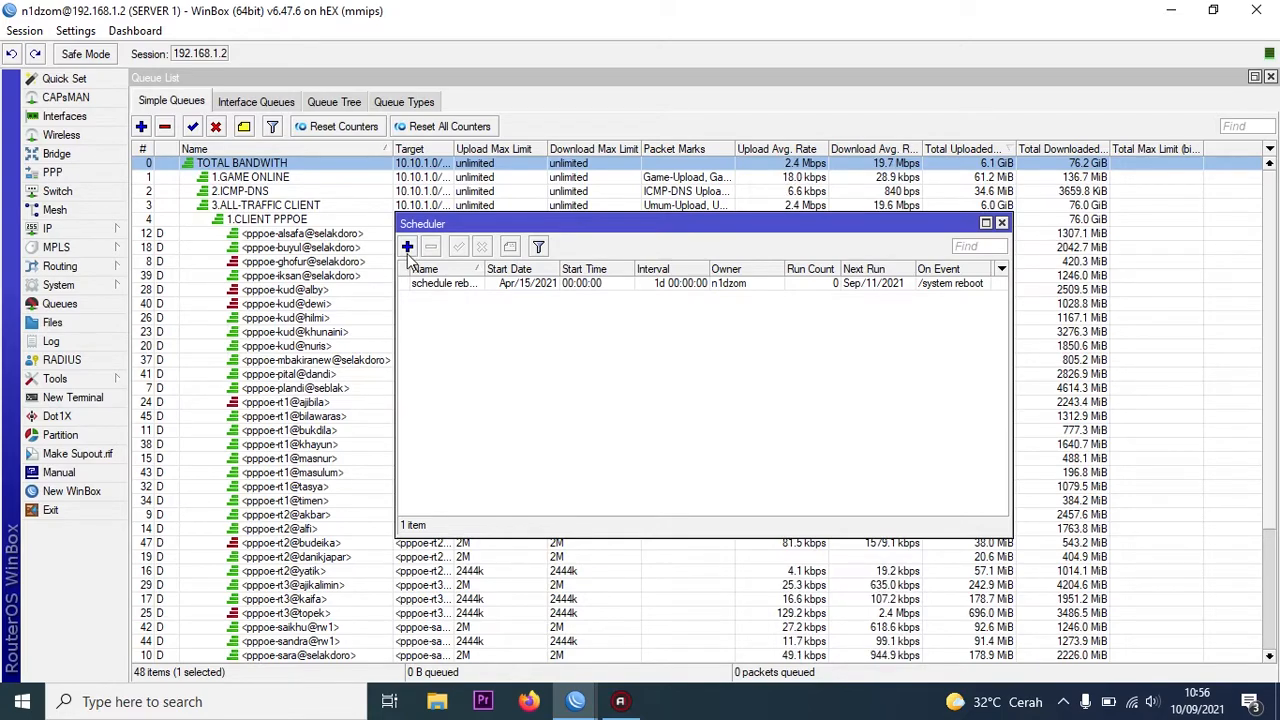
double_click(460, 285)
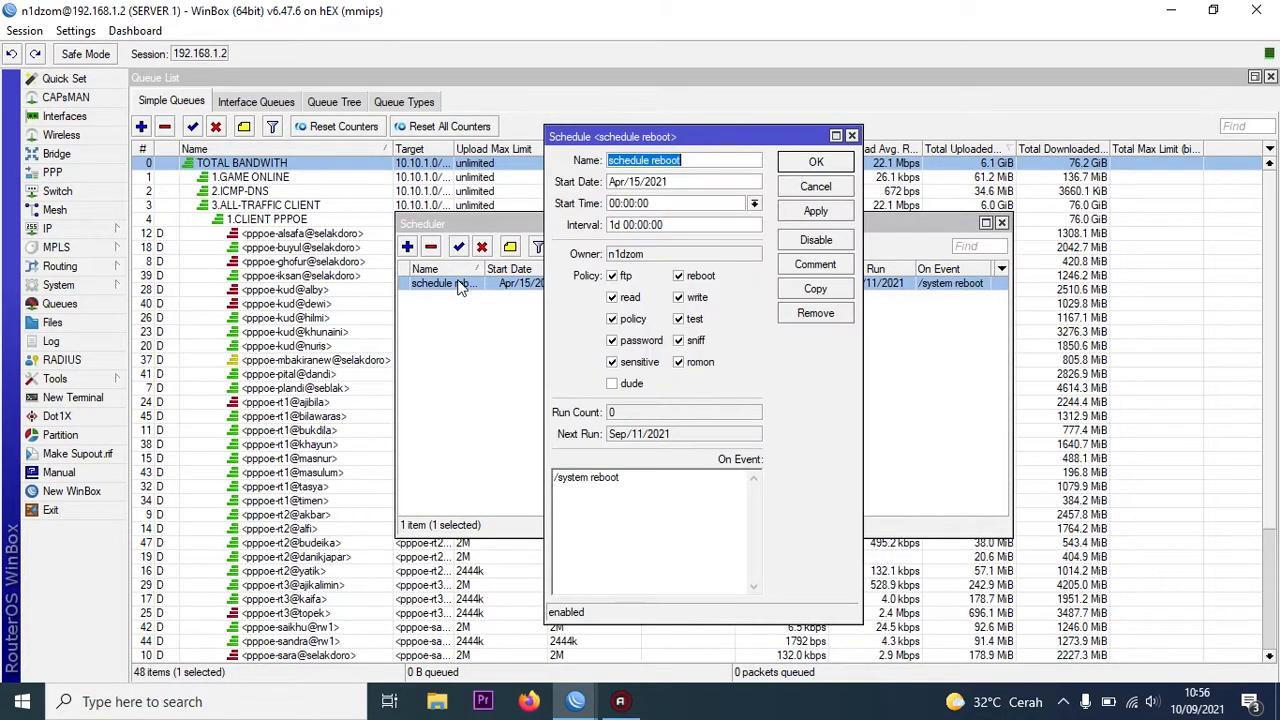
Step: Examine the name, start time and interval of the "schedule reboot" entry
click(697, 160)
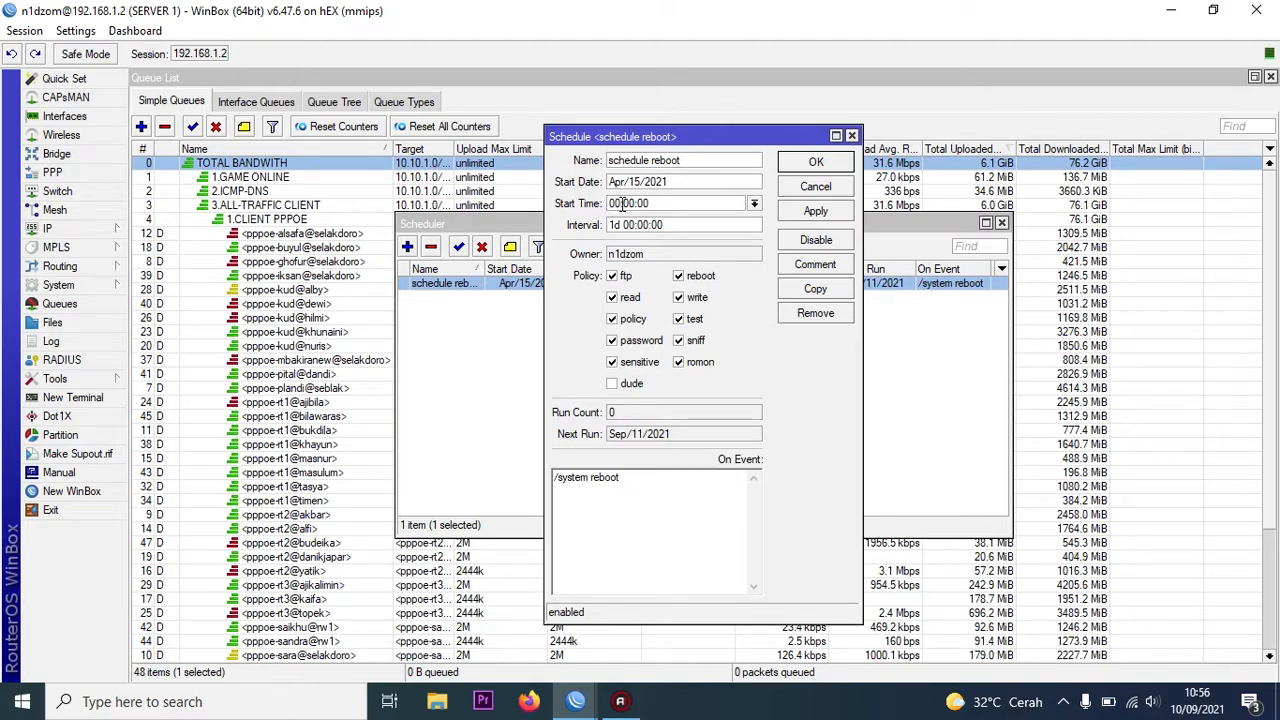
drag(652, 203, 613, 203)
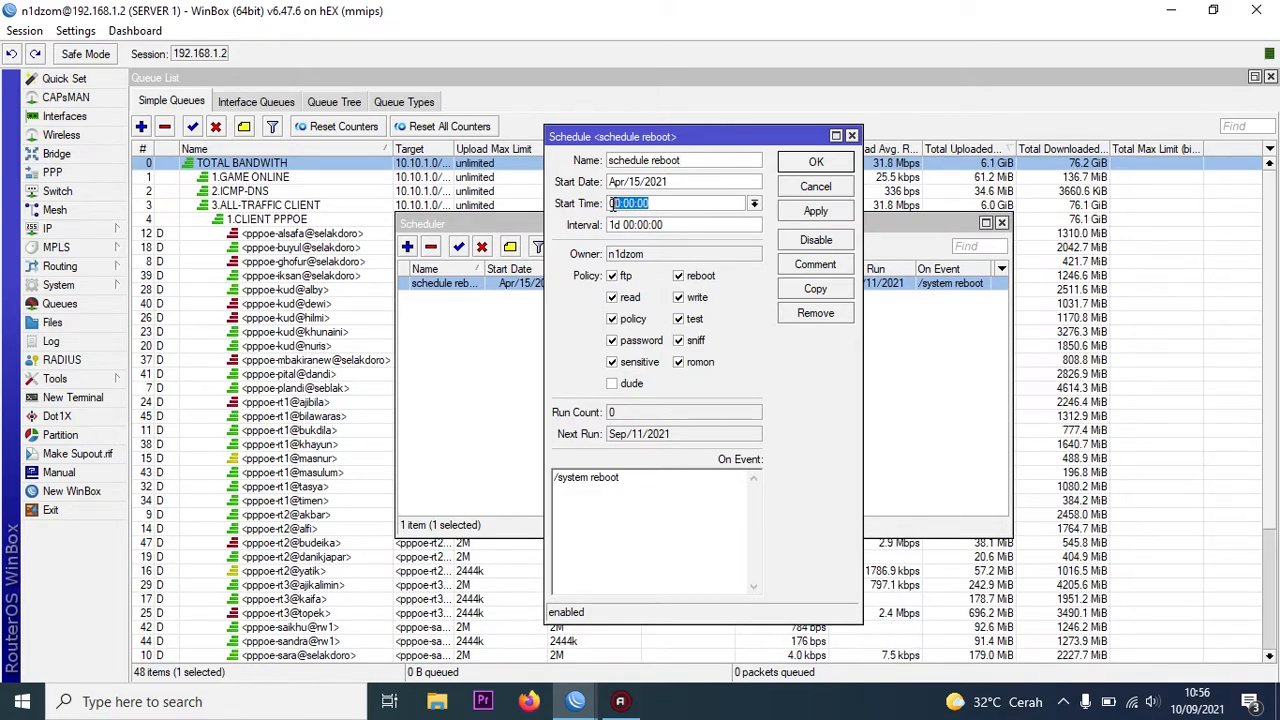
click(613, 204)
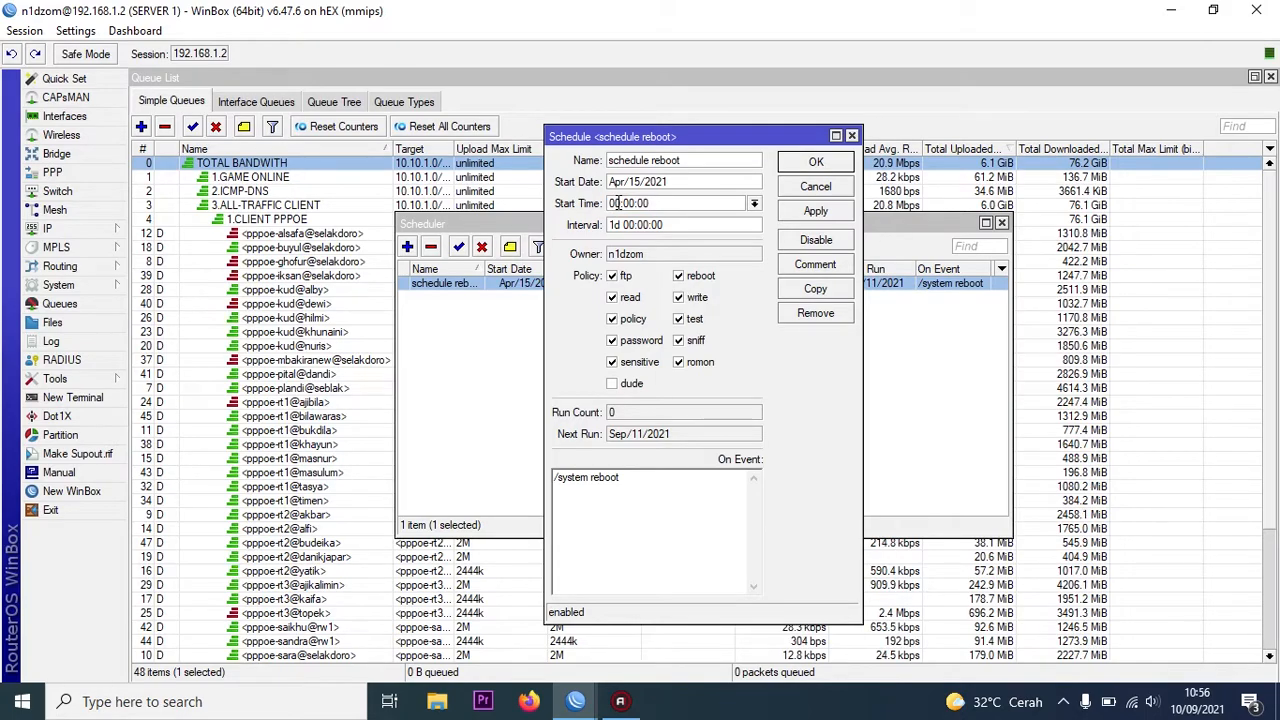
drag(649, 204, 611, 224)
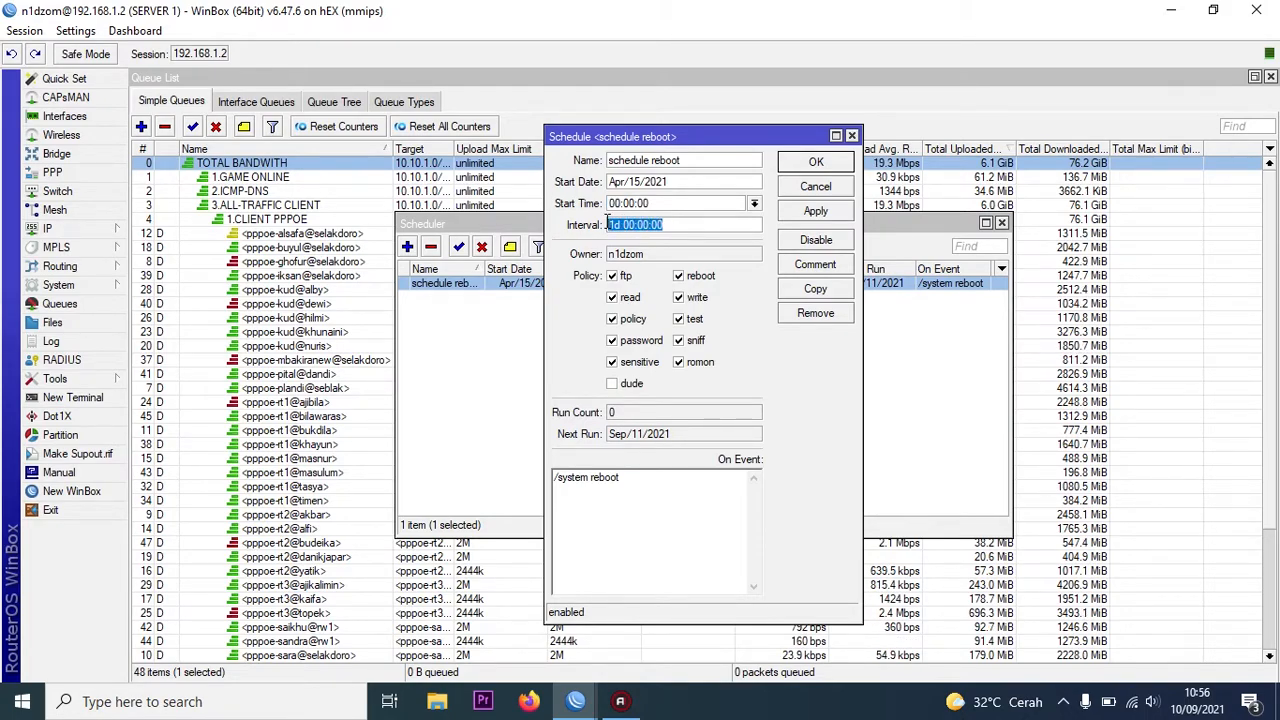
click(624, 226)
drag(624, 226, 675, 221)
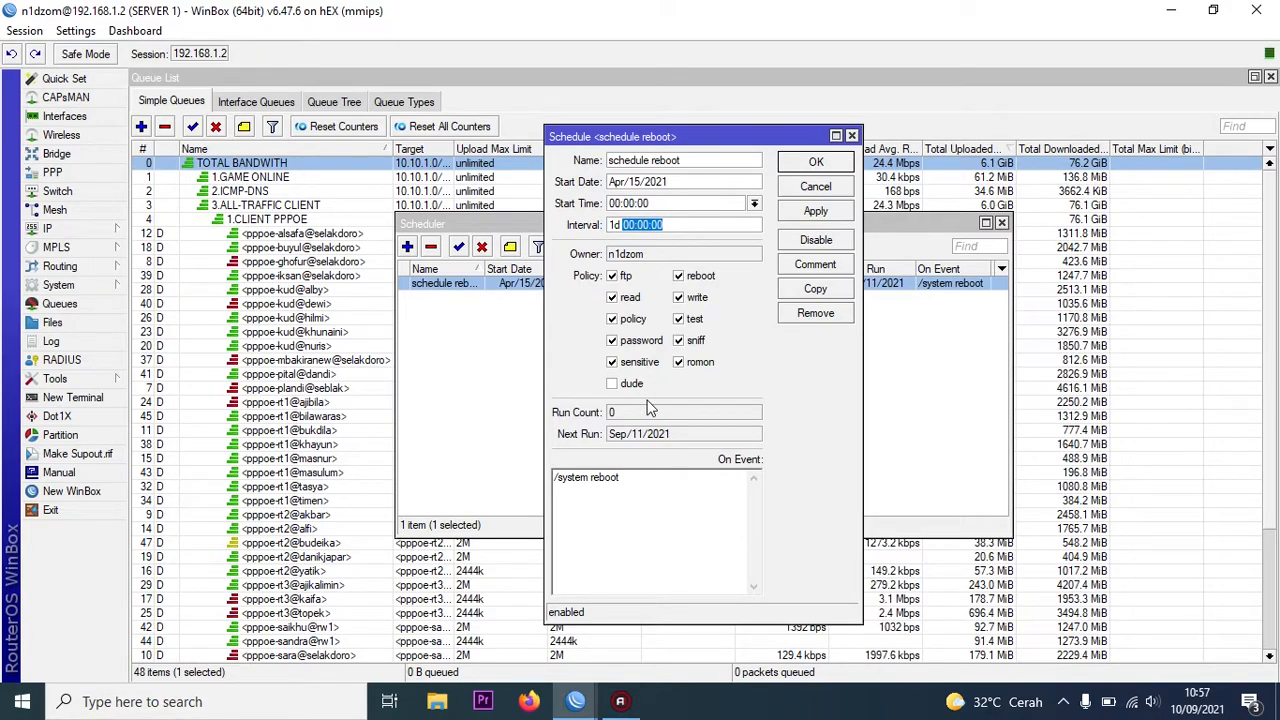
Step: Examine the reboot entry's On Event command and start time, and close the entry and the Scheduler
click(638, 483)
drag(640, 487, 555, 481)
click(575, 480)
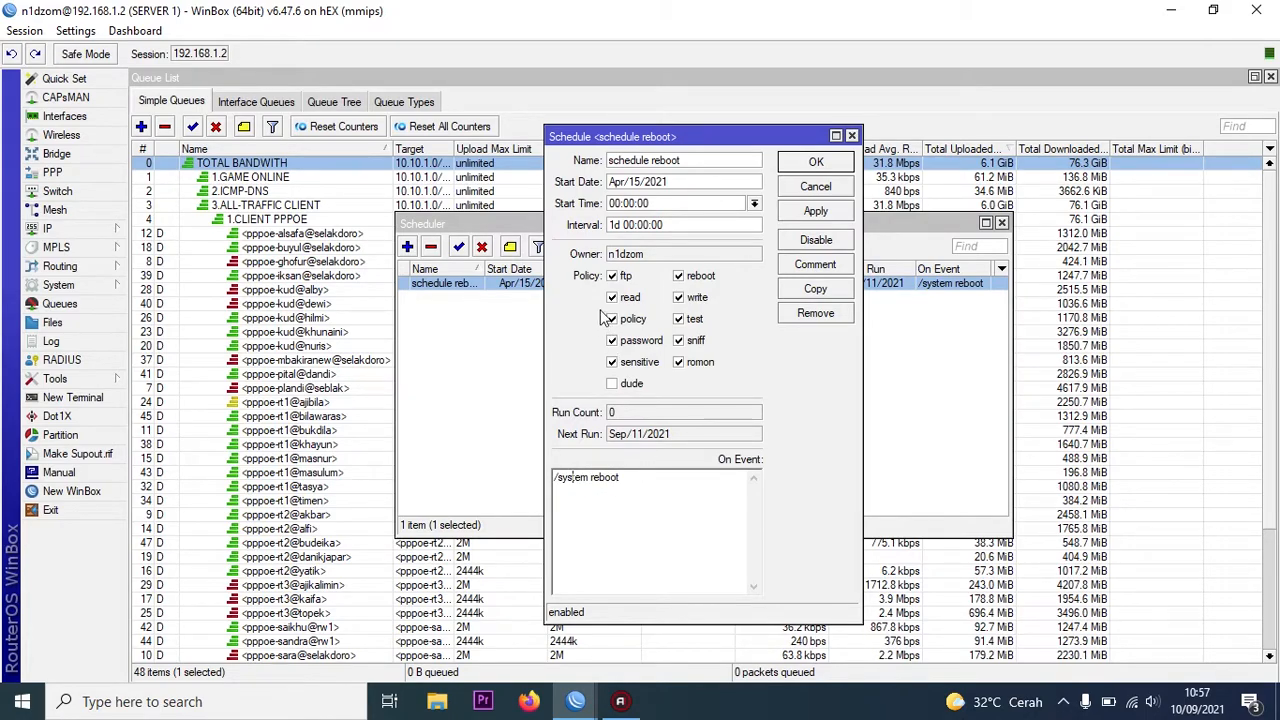
drag(673, 199, 620, 196)
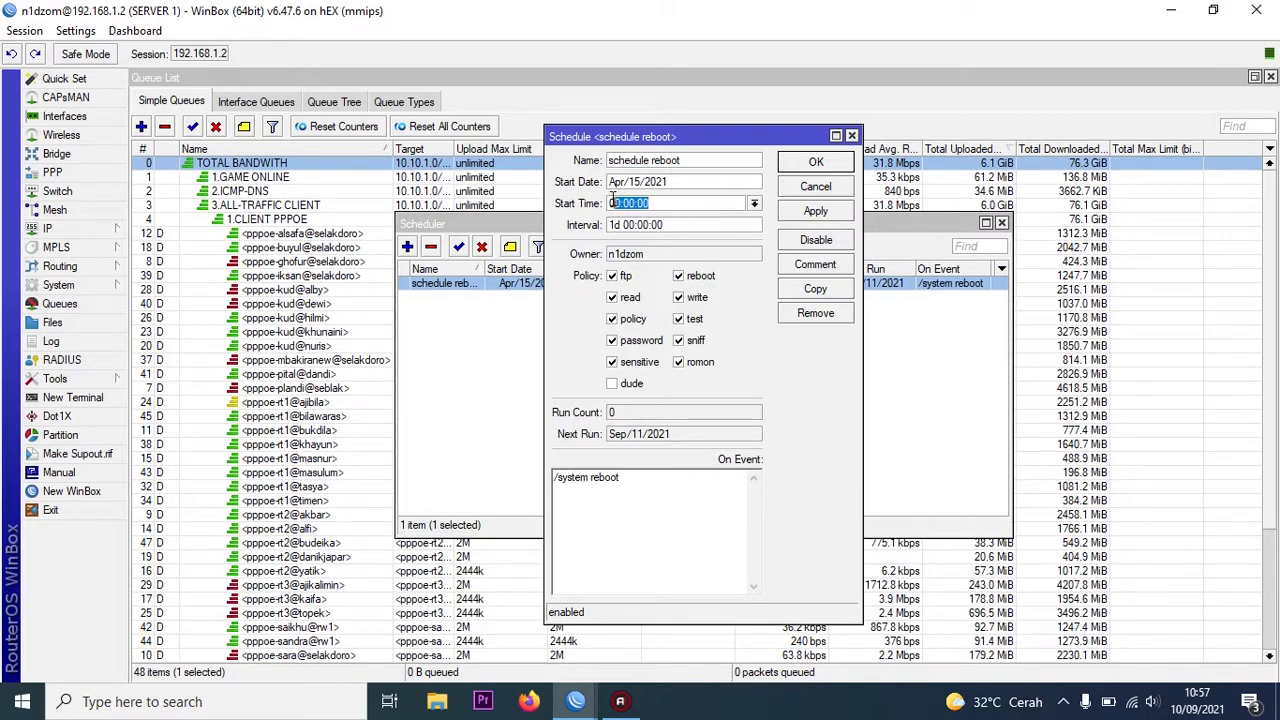
click(815, 165)
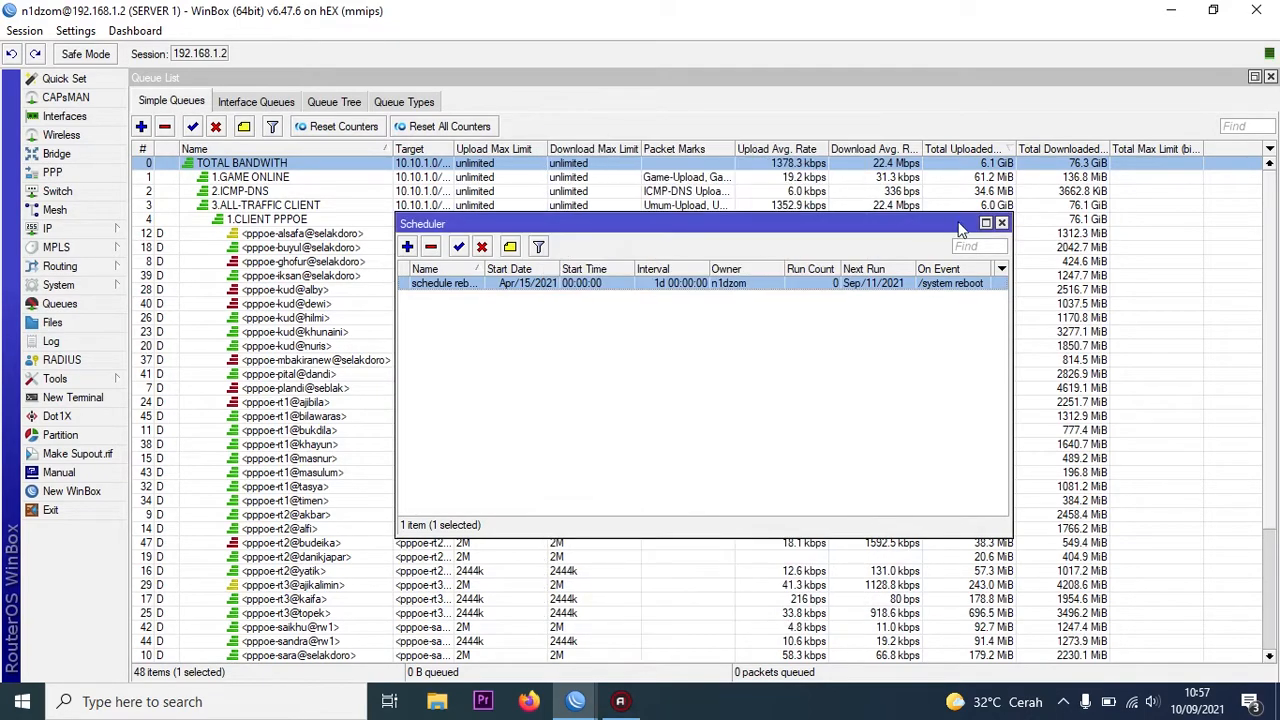
click(1001, 222)
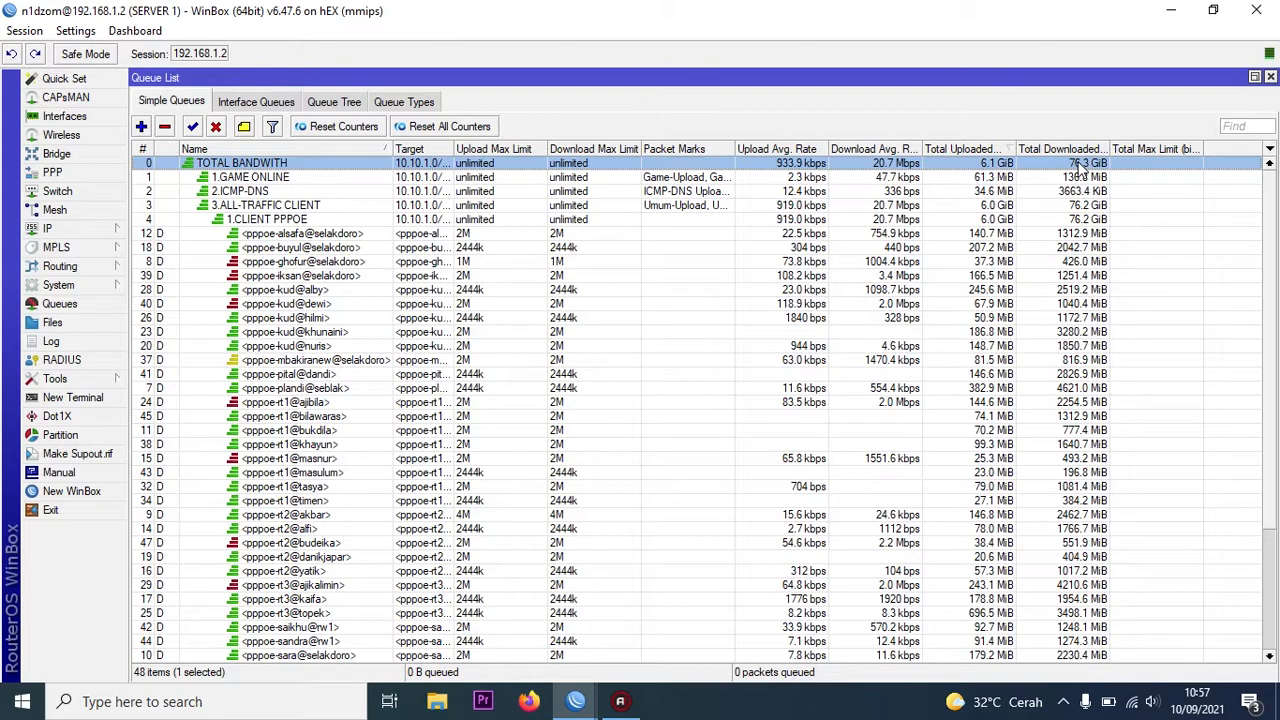
Step: Go through the client queues under 1.CLIENT PPPOE, comparing each one's total uploaded and downloaded bytes down to the end of the list
click(1088, 234)
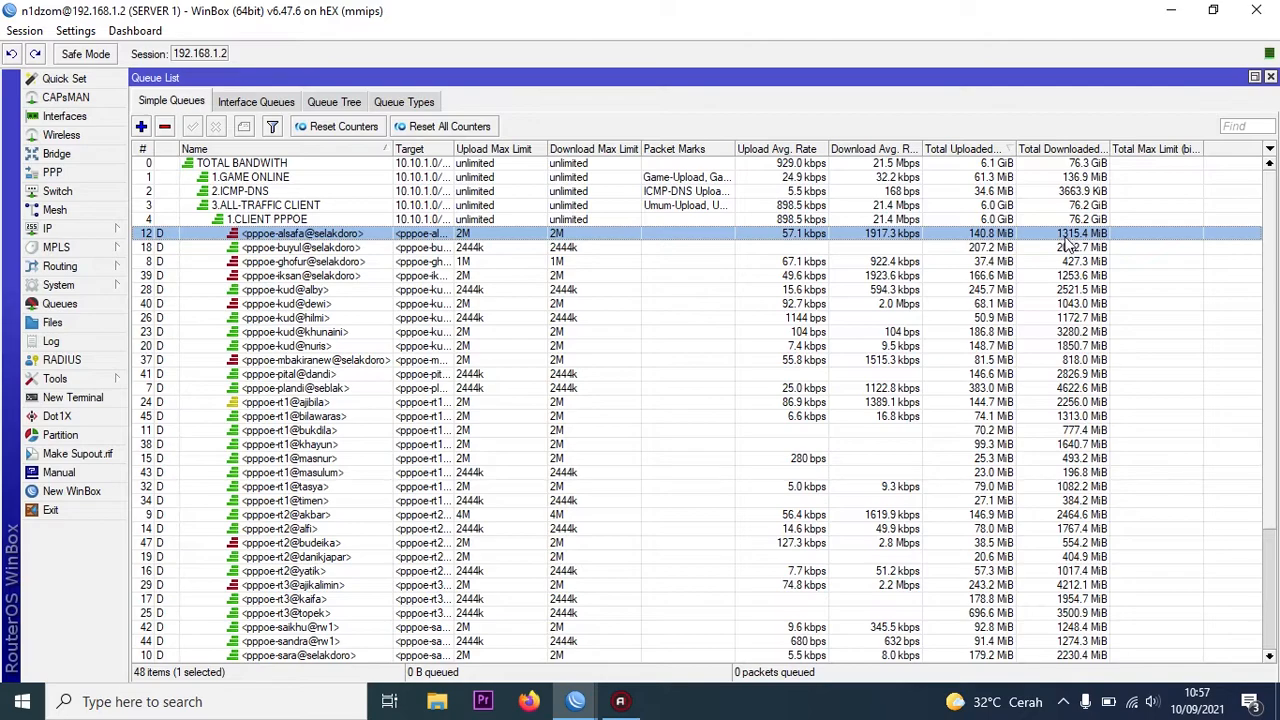
click(568, 250)
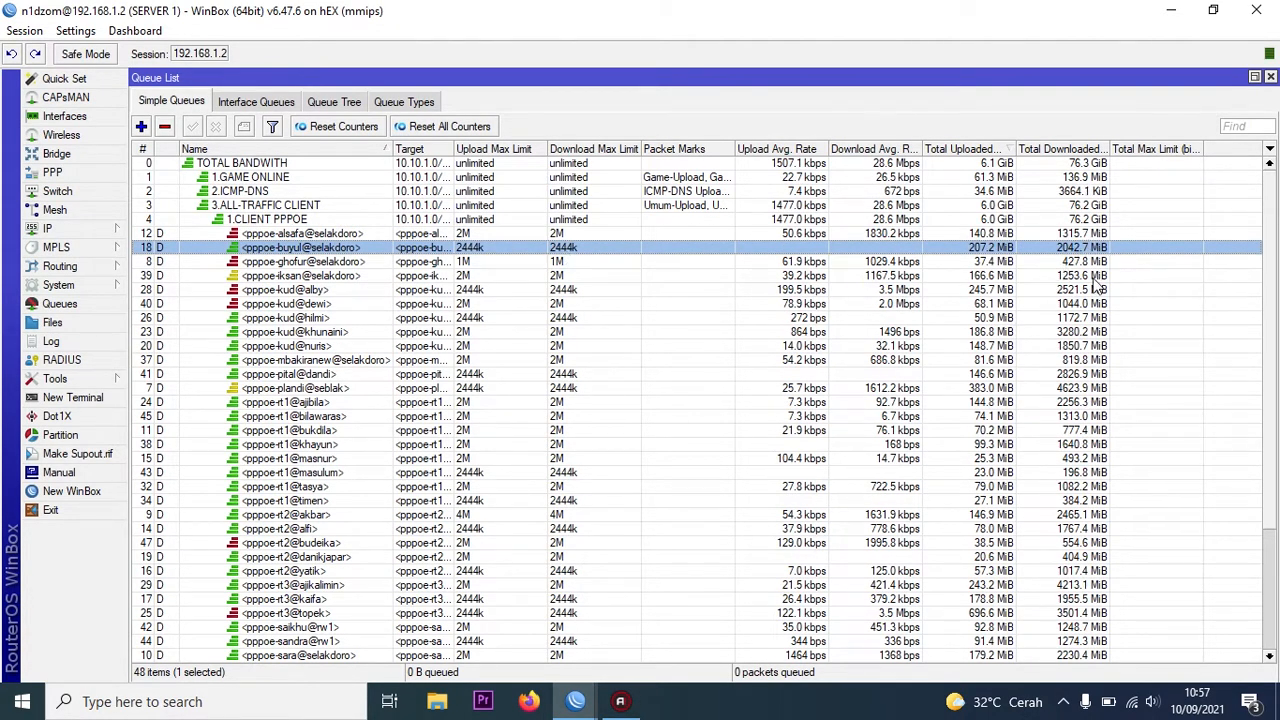
click(1085, 289)
key(Down)
key(Down)
key(Down)
key(Down)
key(Down)
key(Down)
key(Down)
key(Down)
key(Down)
key(Down)
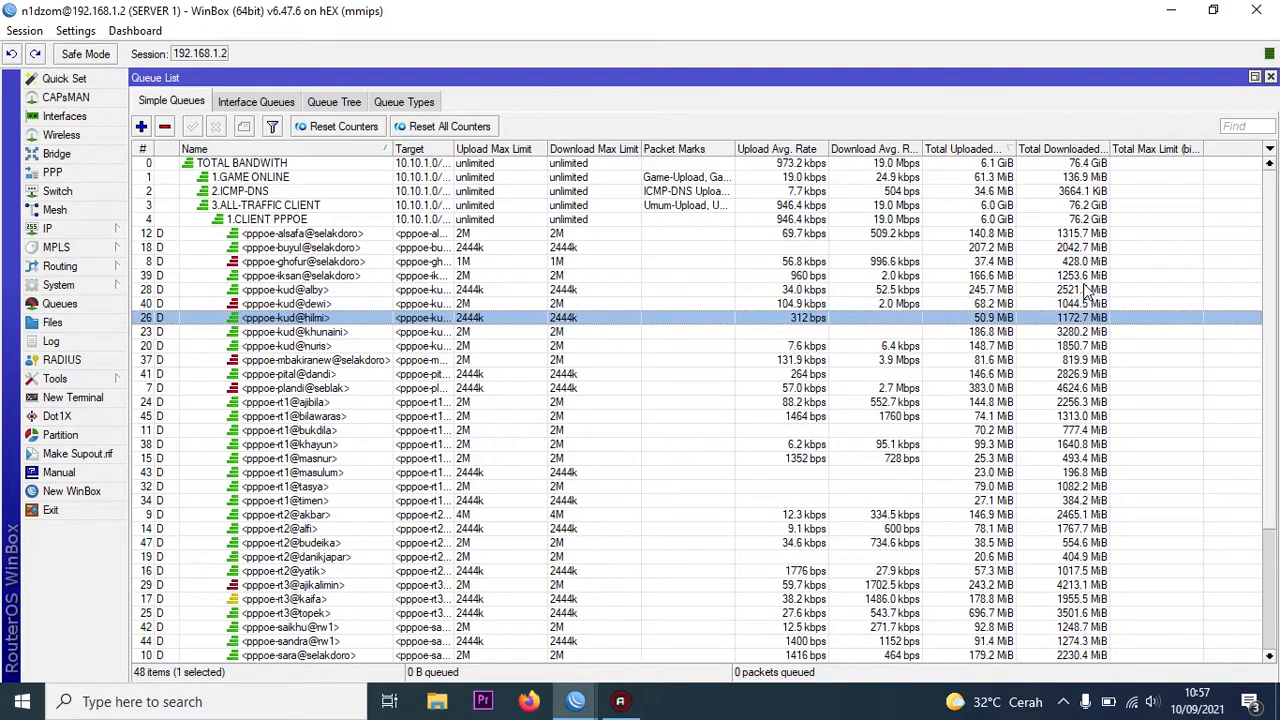
key(Down)
key(Down)
key(Down)
key(Down)
key(Down)
key(Down)
key(Down)
key(Down)
key(Down)
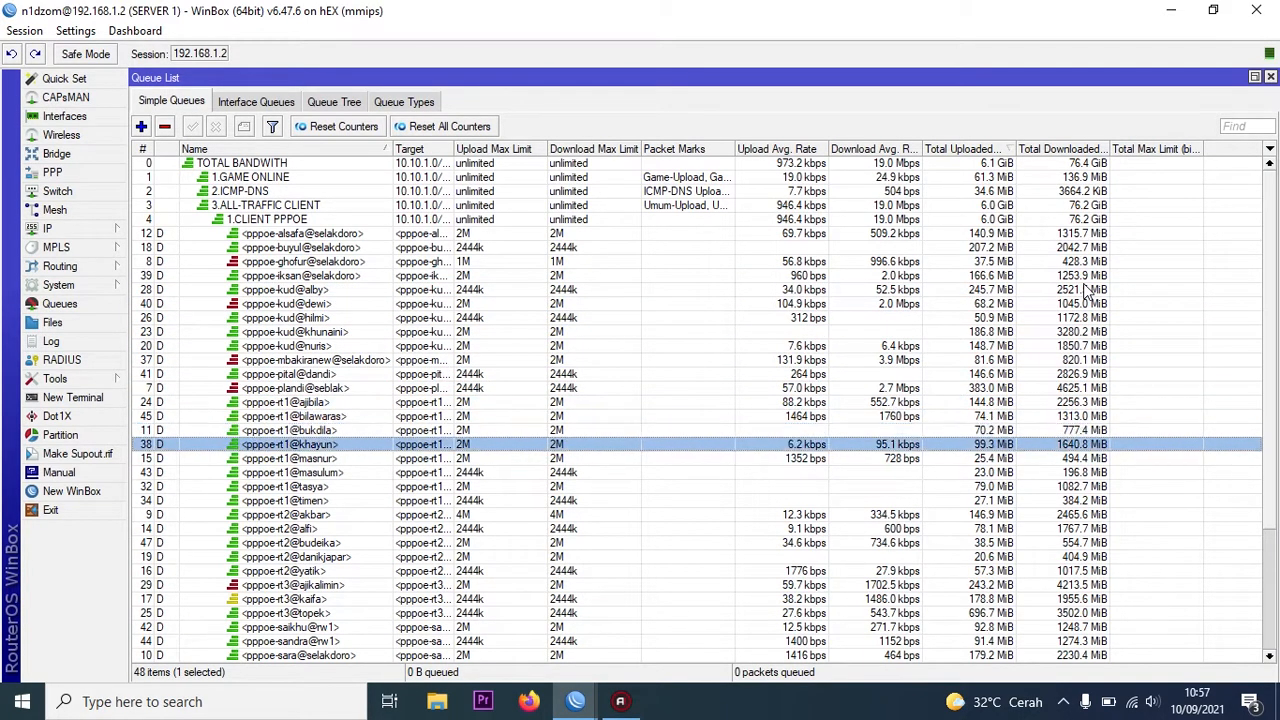
key(Down)
key(Down)
key(Down)
key(Down)
key(Up)
key(Up)
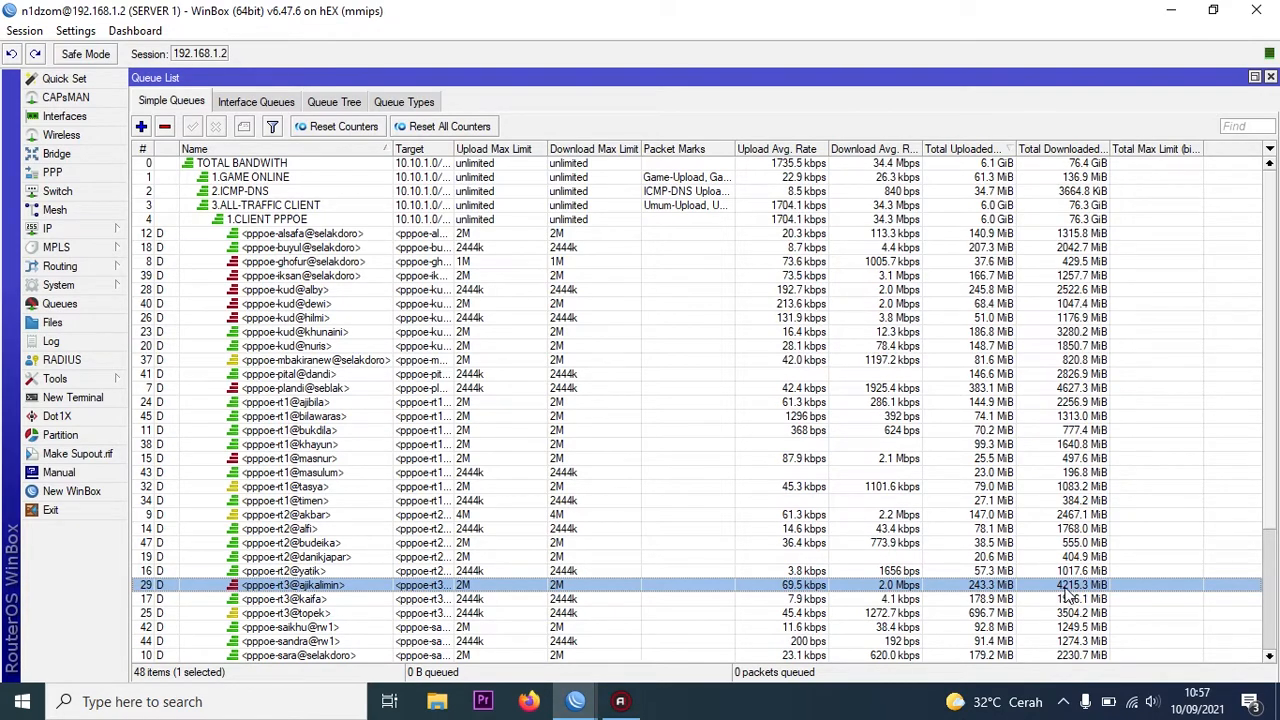
scroll(1068, 595, down, 4)
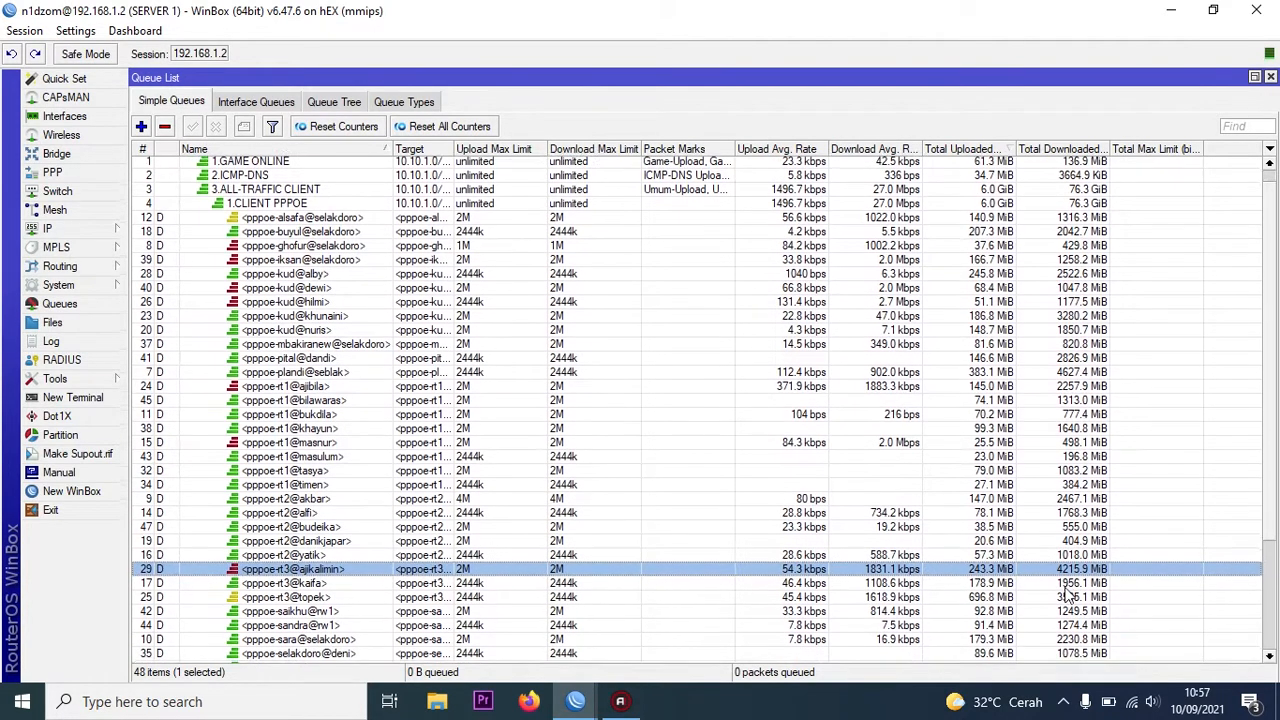
scroll(1068, 595, down, 1)
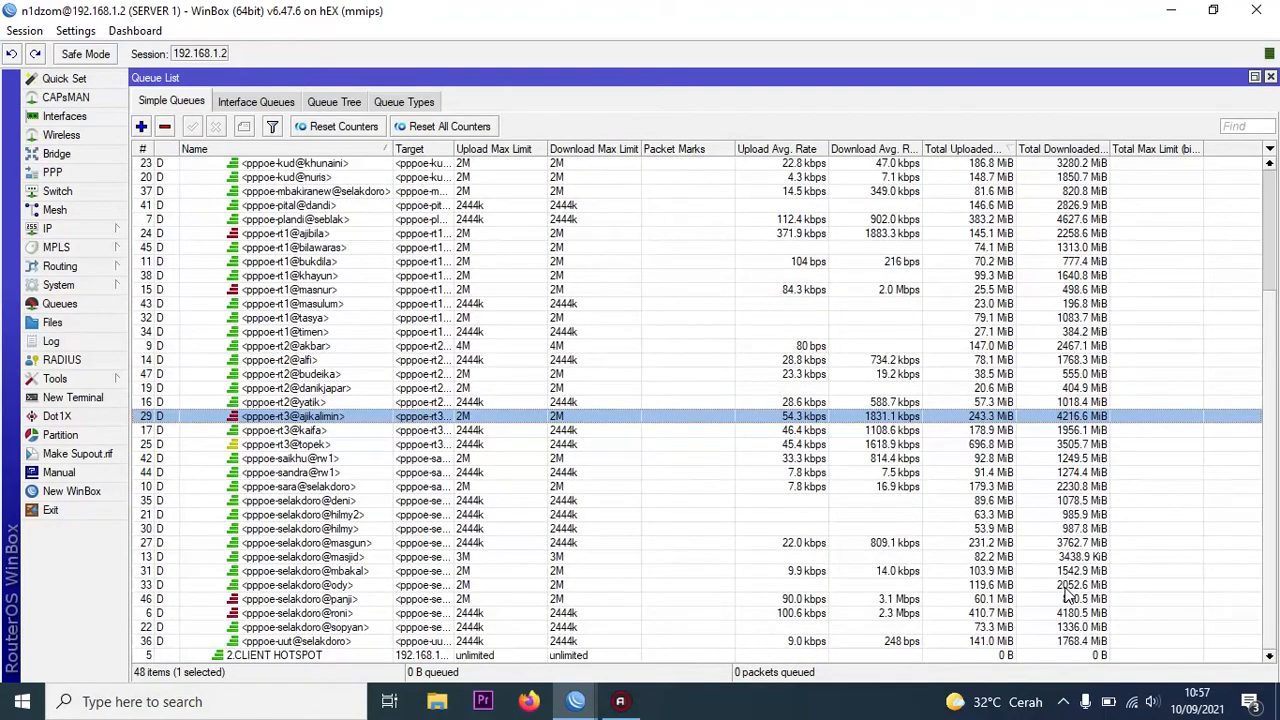
scroll(1068, 595, up, 4)
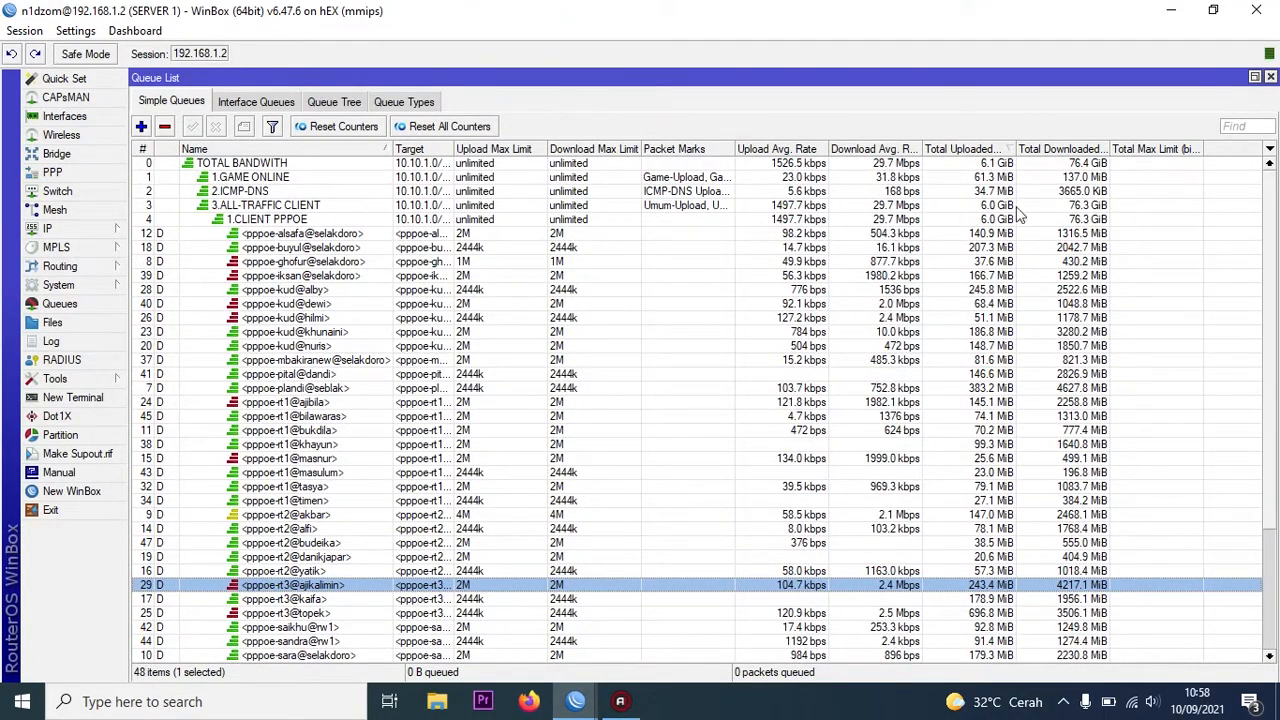